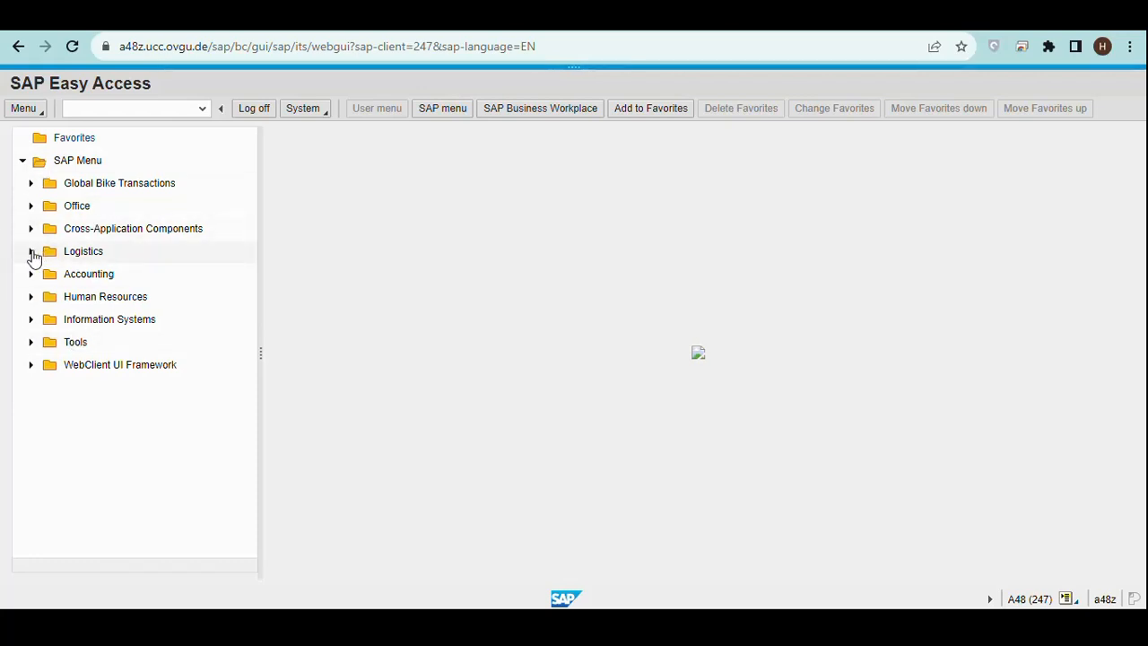
- Open the Stock/Requirements List transaction for Materials Management inventory stock
click(32, 253)
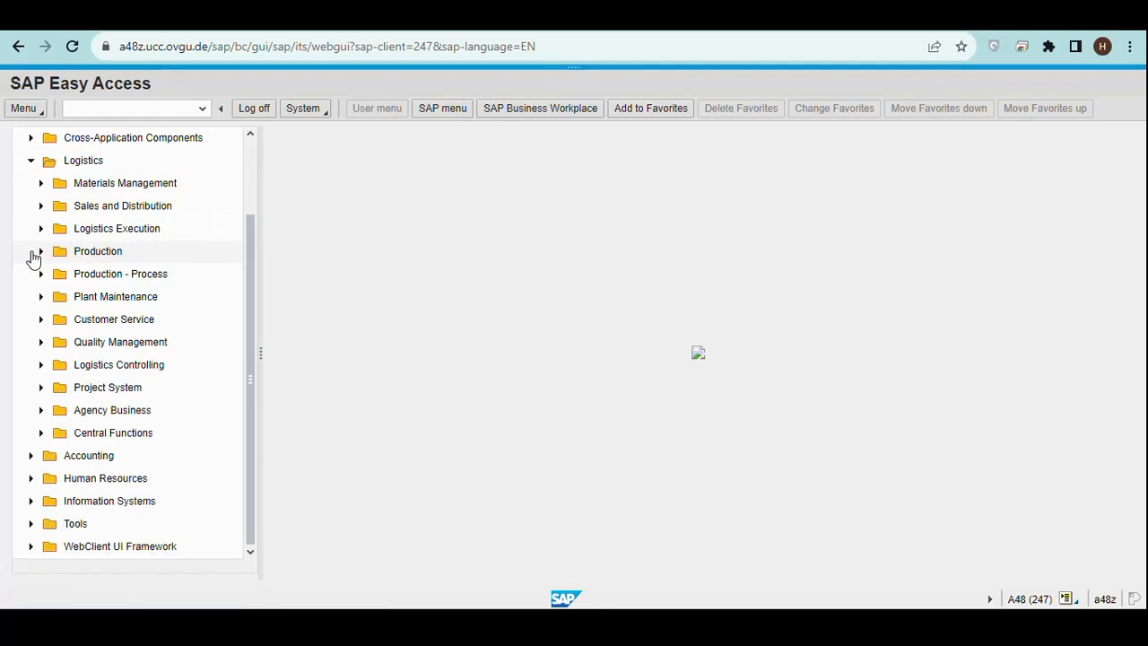
click(40, 185)
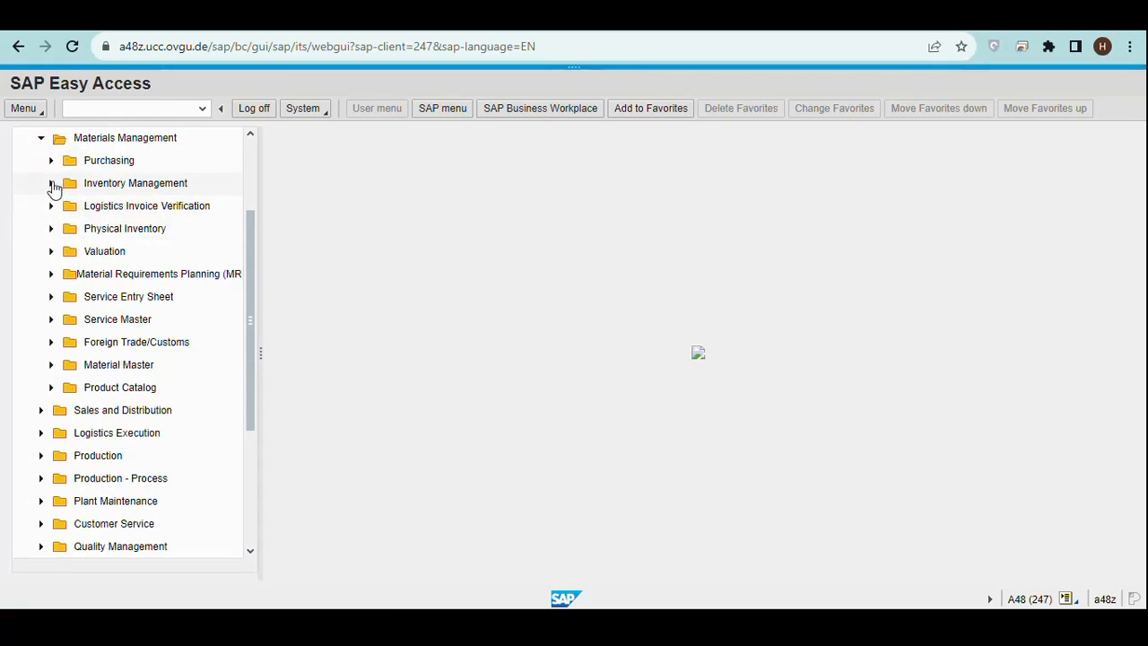
click(51, 183)
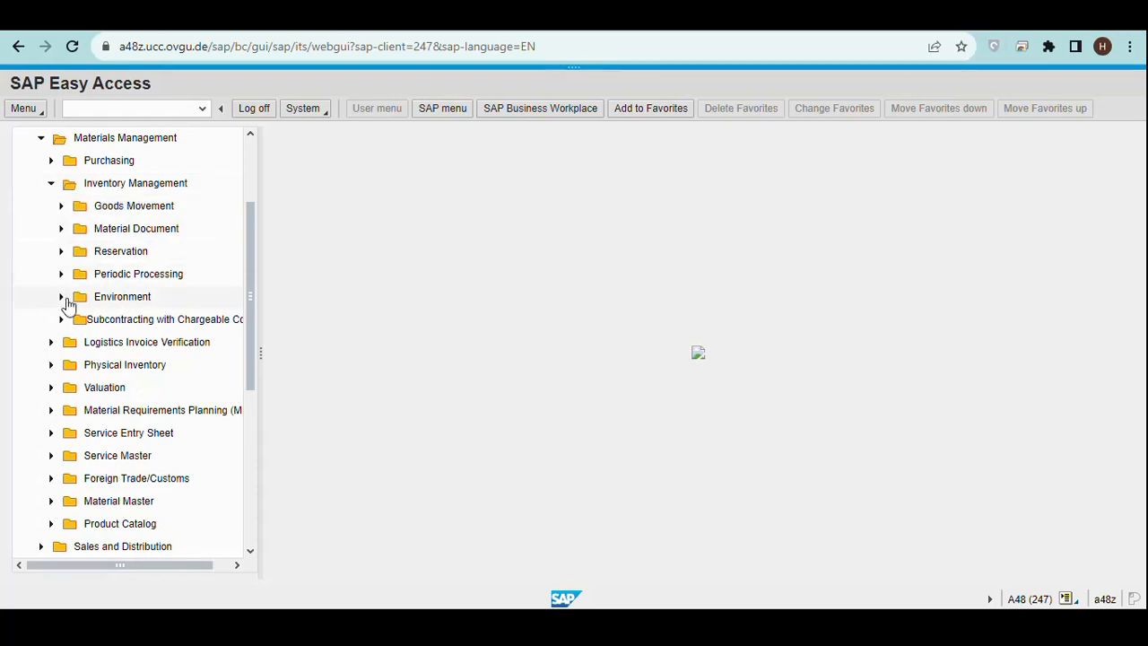
click(76, 303)
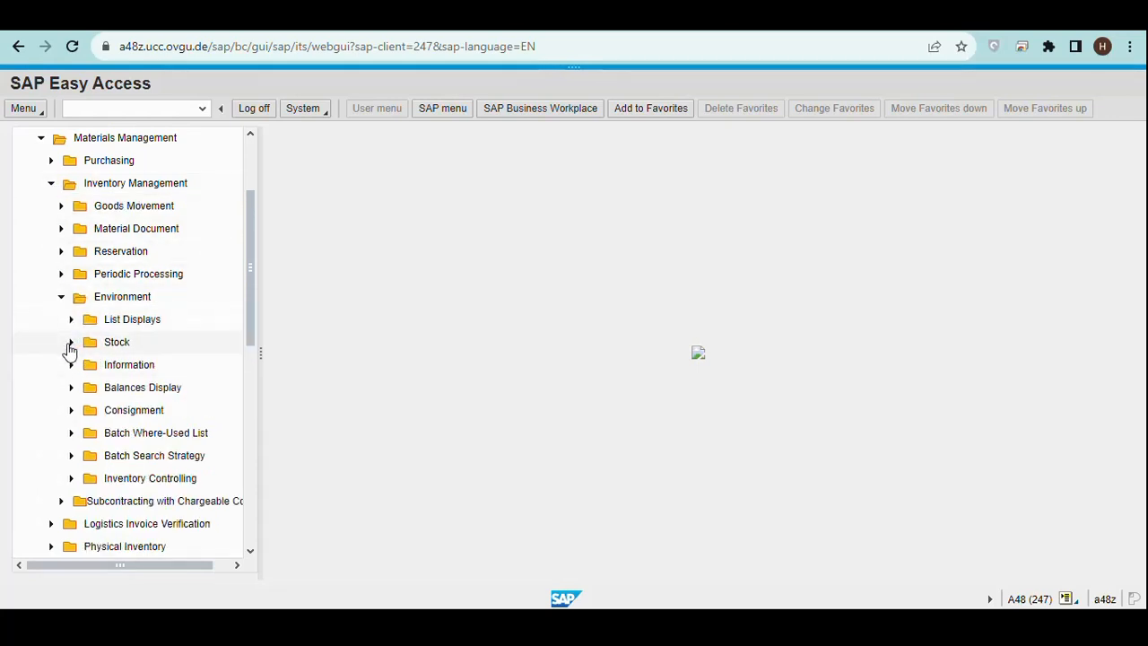
click(199, 352)
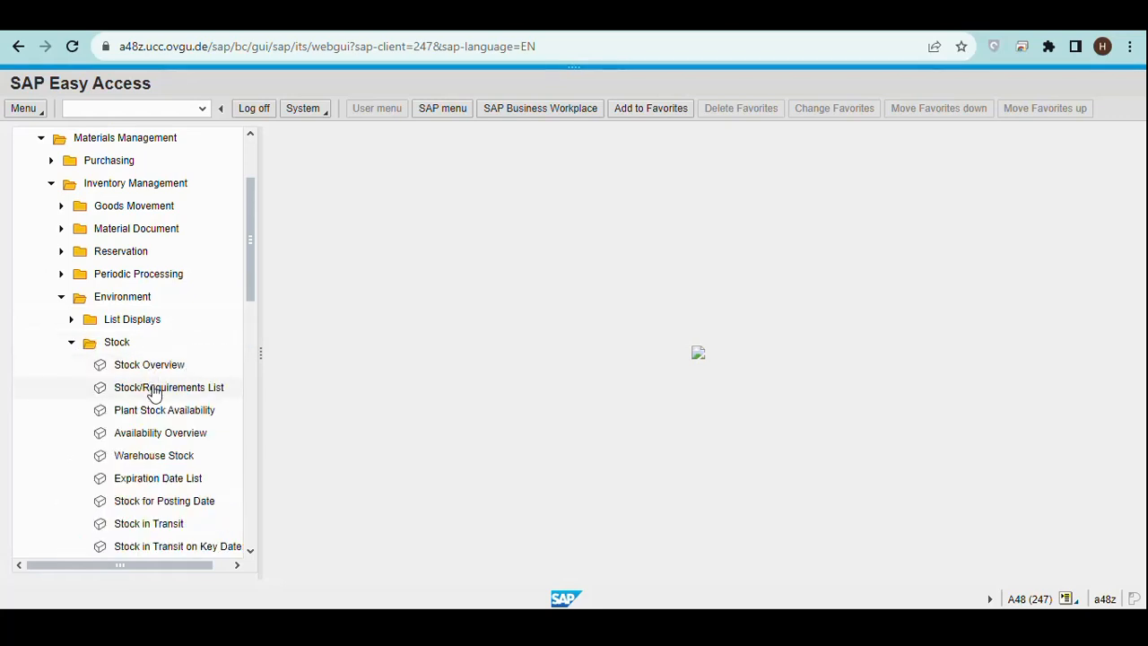
click(154, 395)
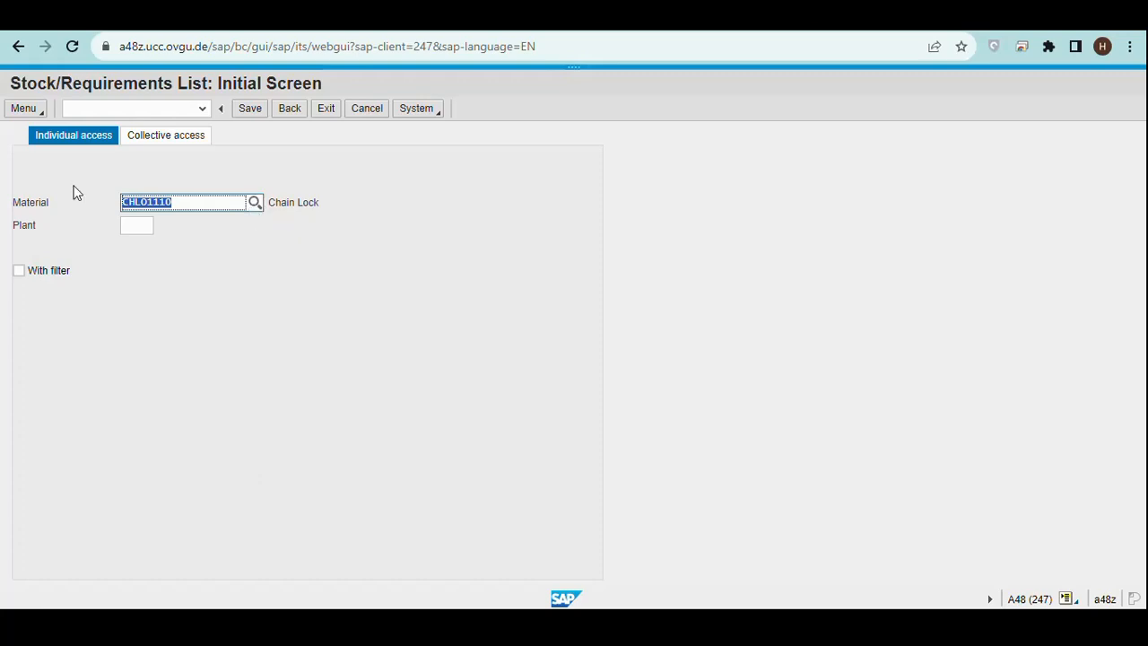
- Search for materials of type HAWA matching *110 and choose the chain lock CHLO1110 as the material
click(257, 209)
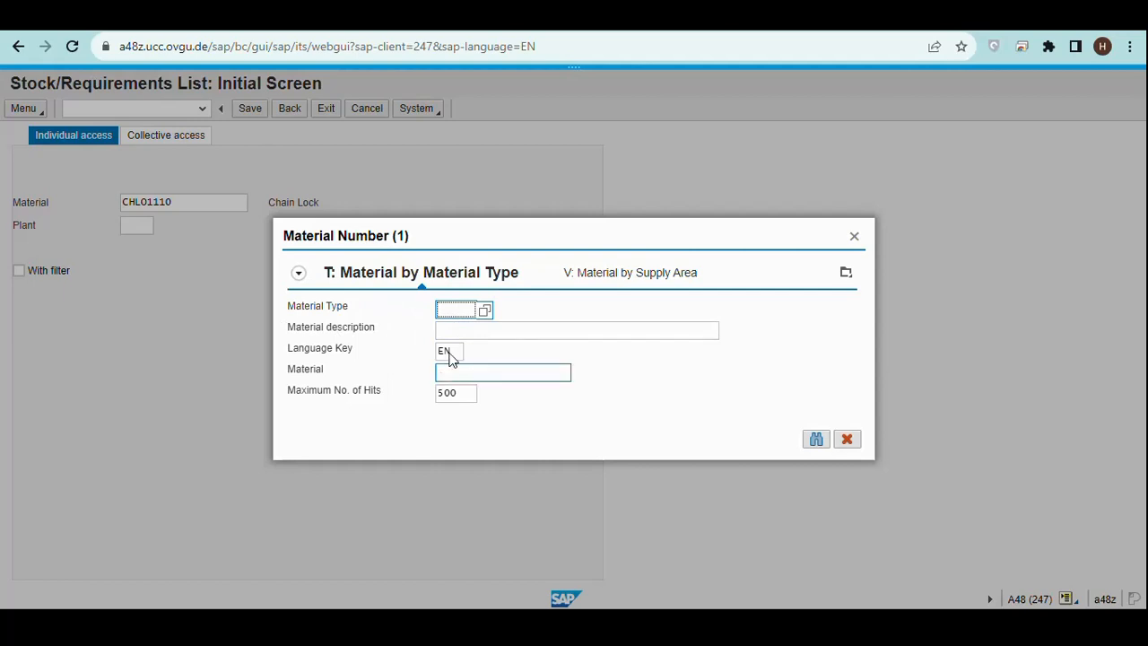
click(484, 311)
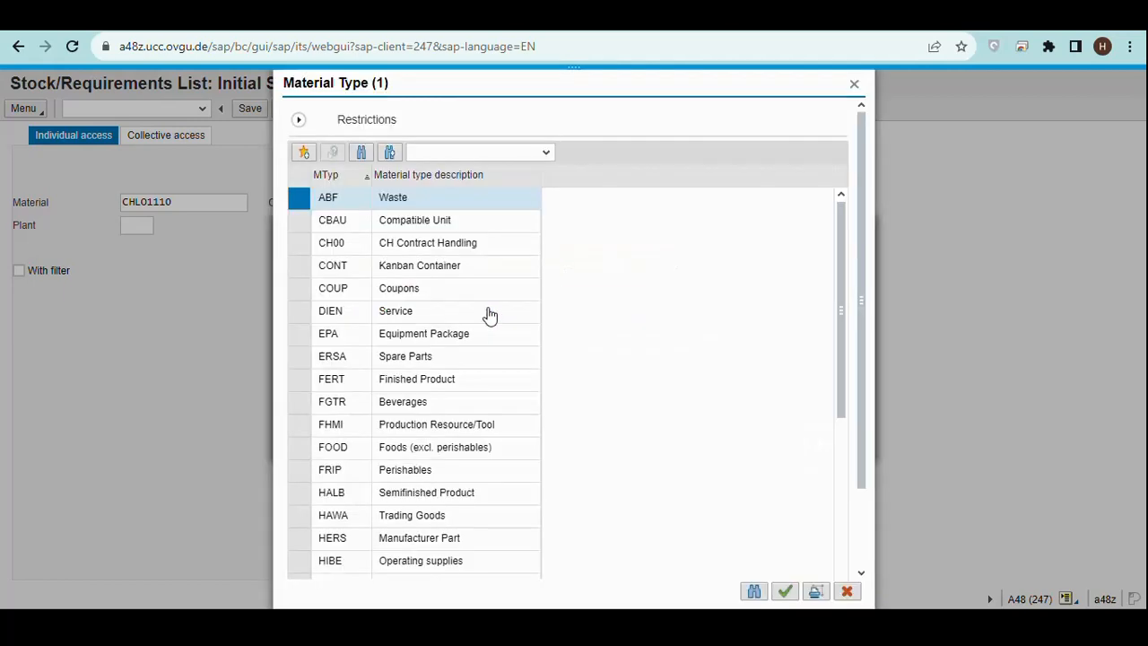
double_click(429, 518)
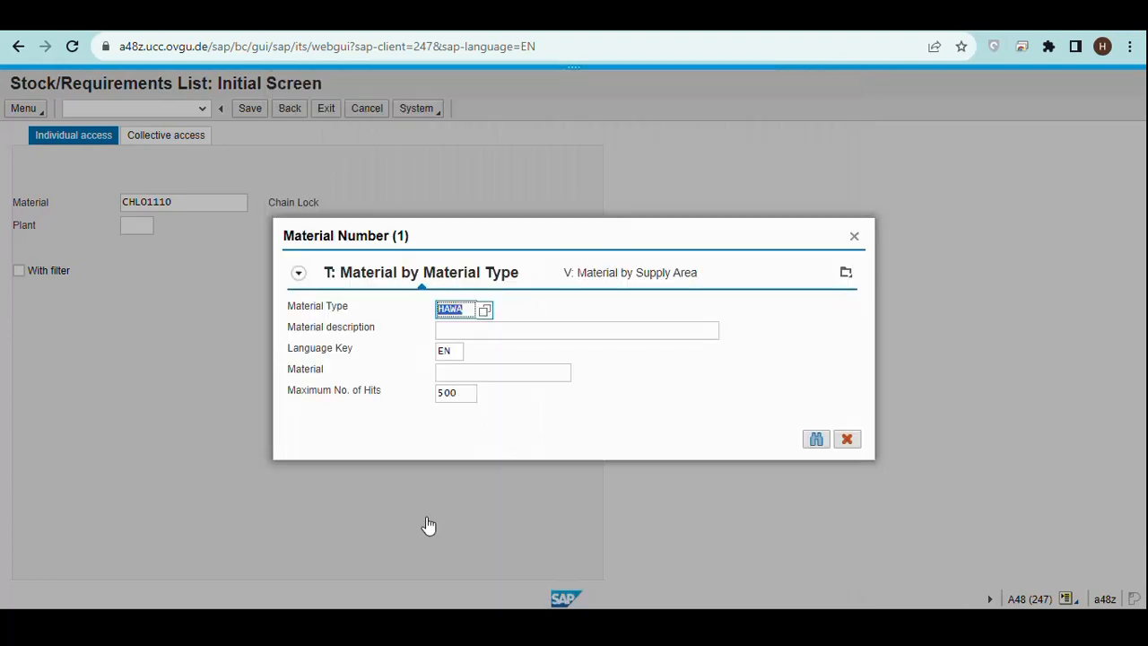
click(443, 373)
text(*110)
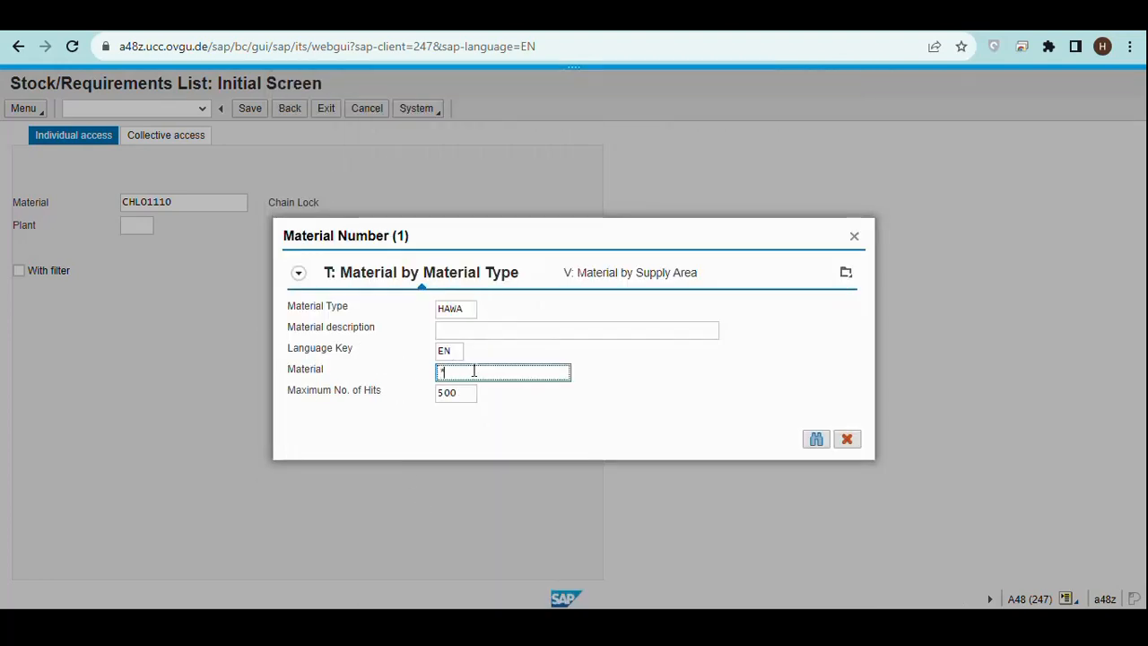
click(813, 440)
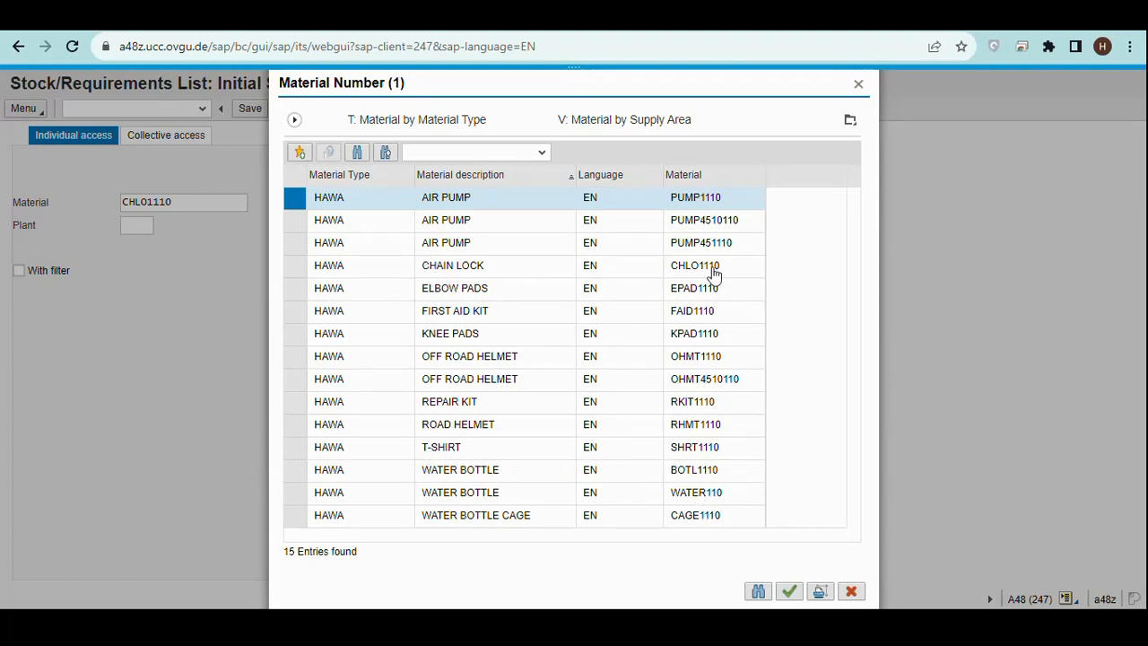
double_click(448, 269)
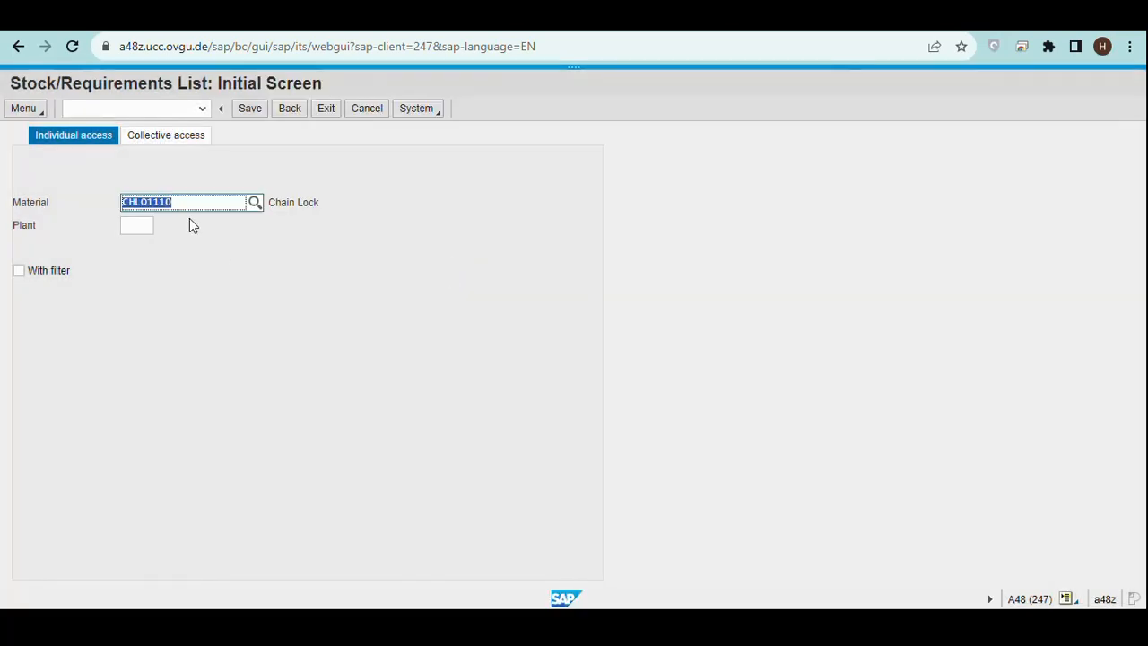
- Set the plant to MI00 and display the stock/requirements list for the chain lock
click(146, 231)
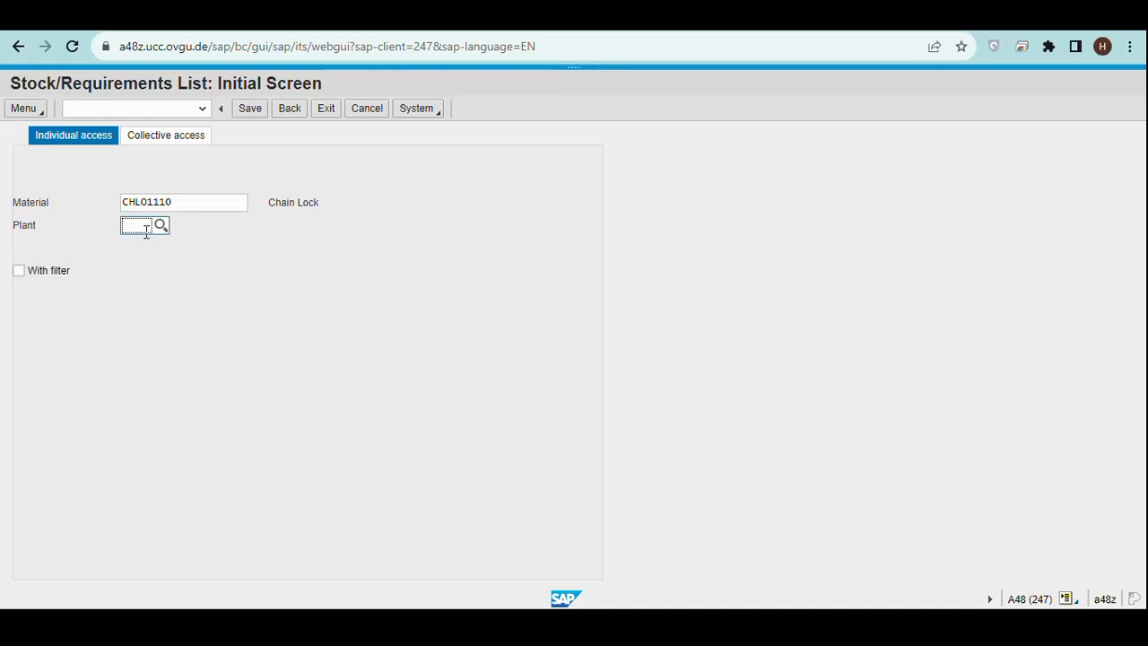
text(MI00)
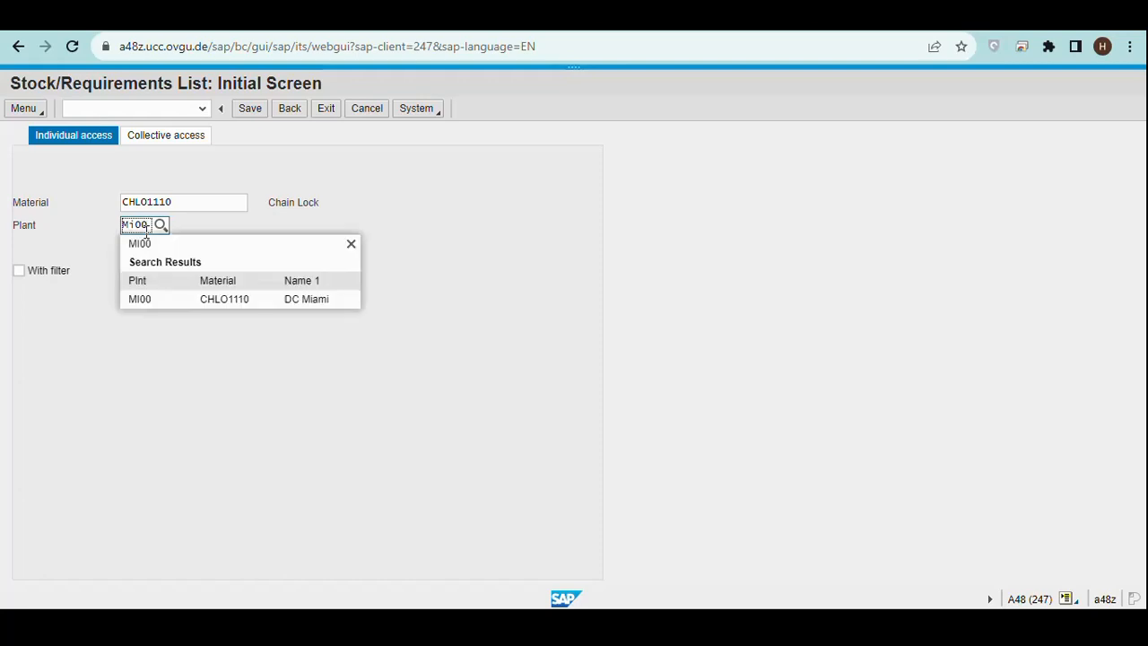
click(142, 299)
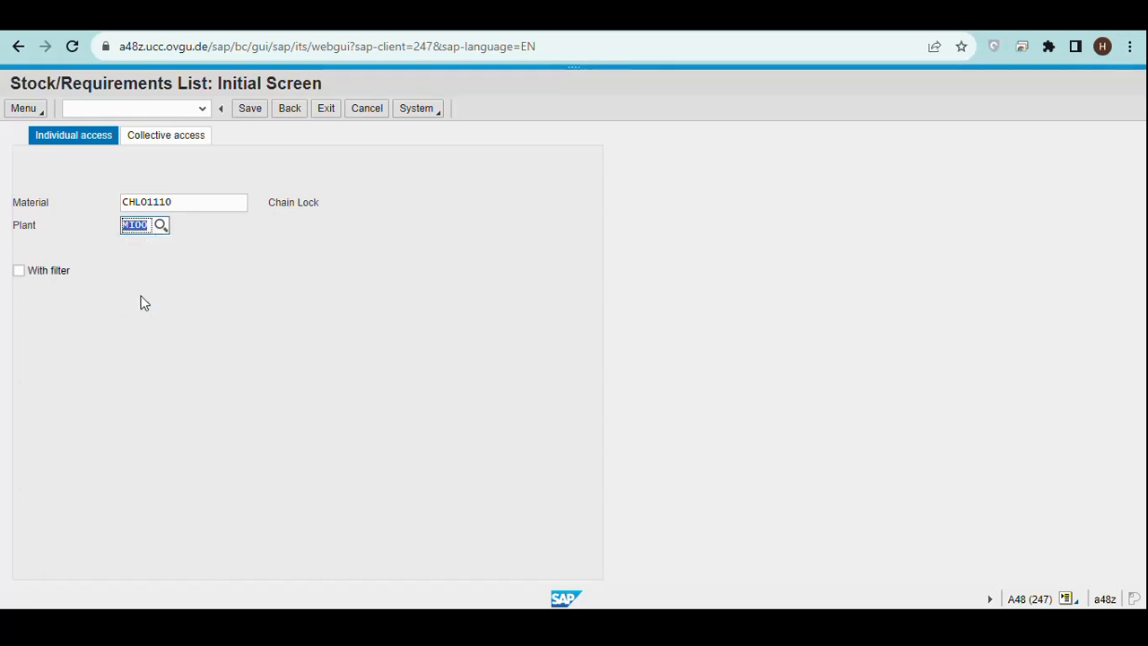
key(Return)
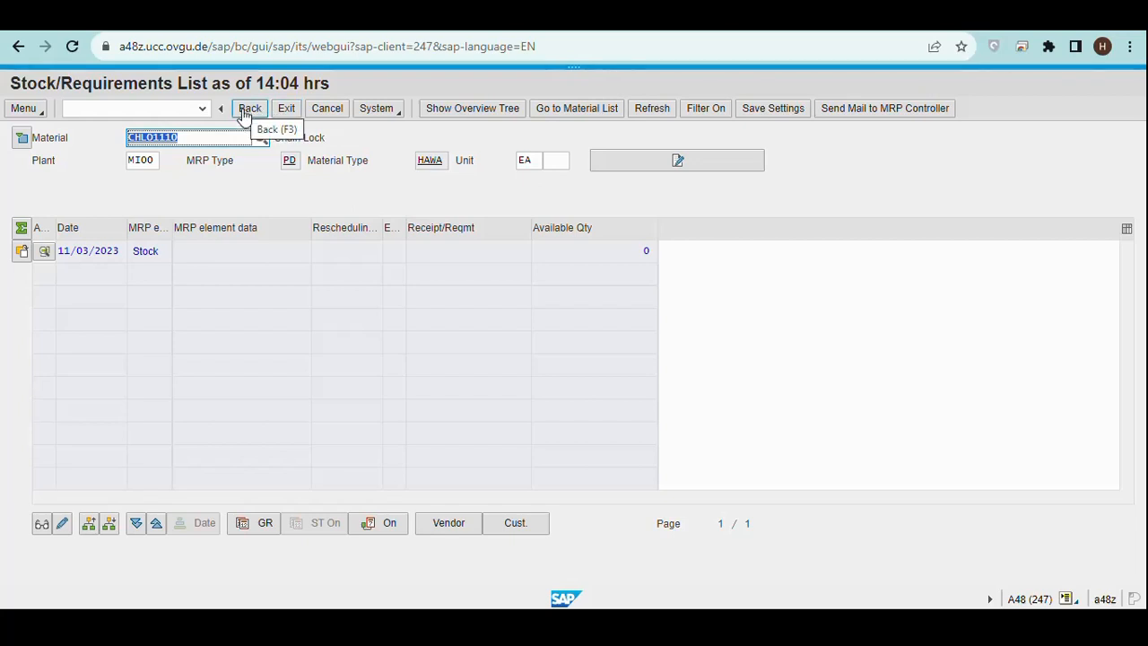
- Exit the stock/requirements list and collapse the Stock, Environment and Inventory Management folders
click(286, 112)
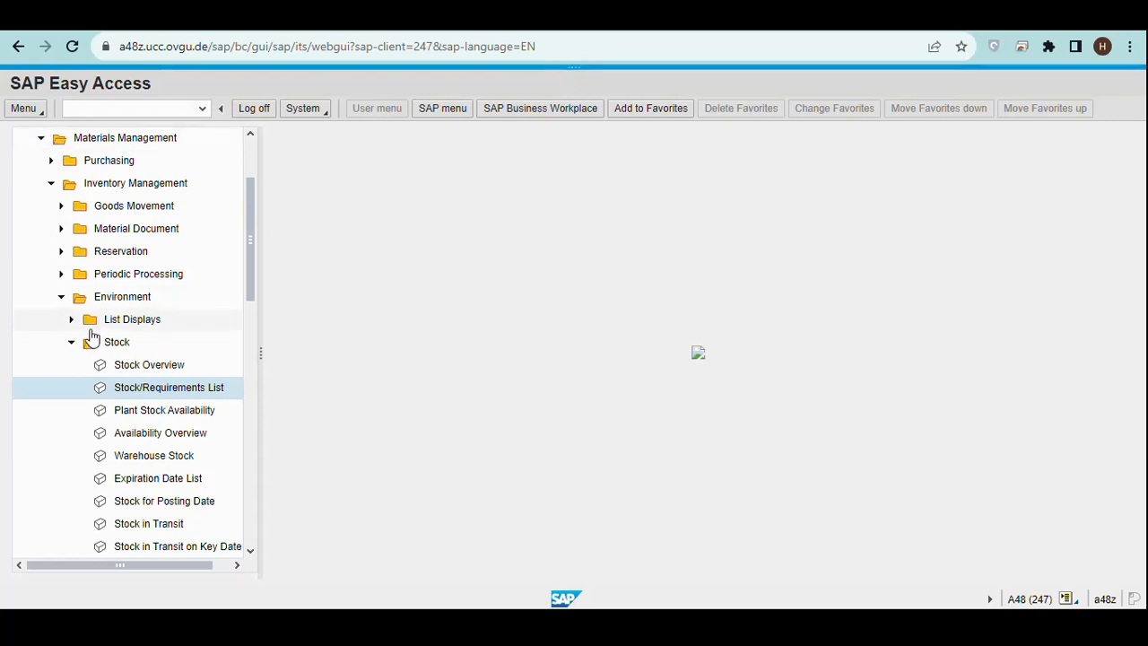
click(64, 342)
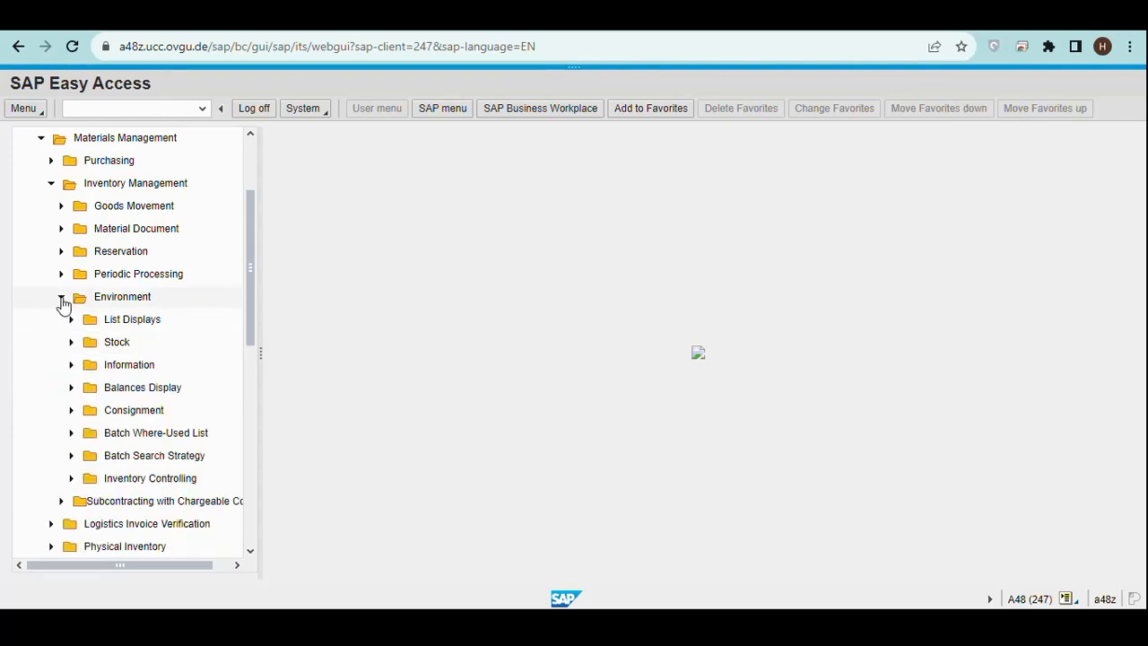
click(62, 300)
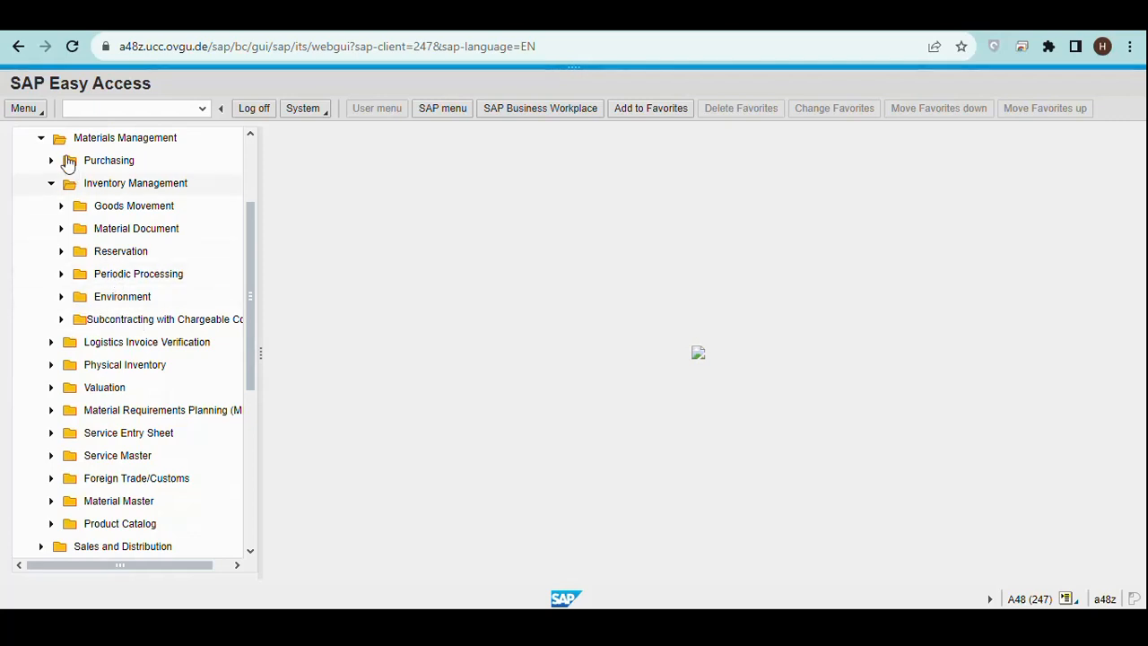
click(51, 186)
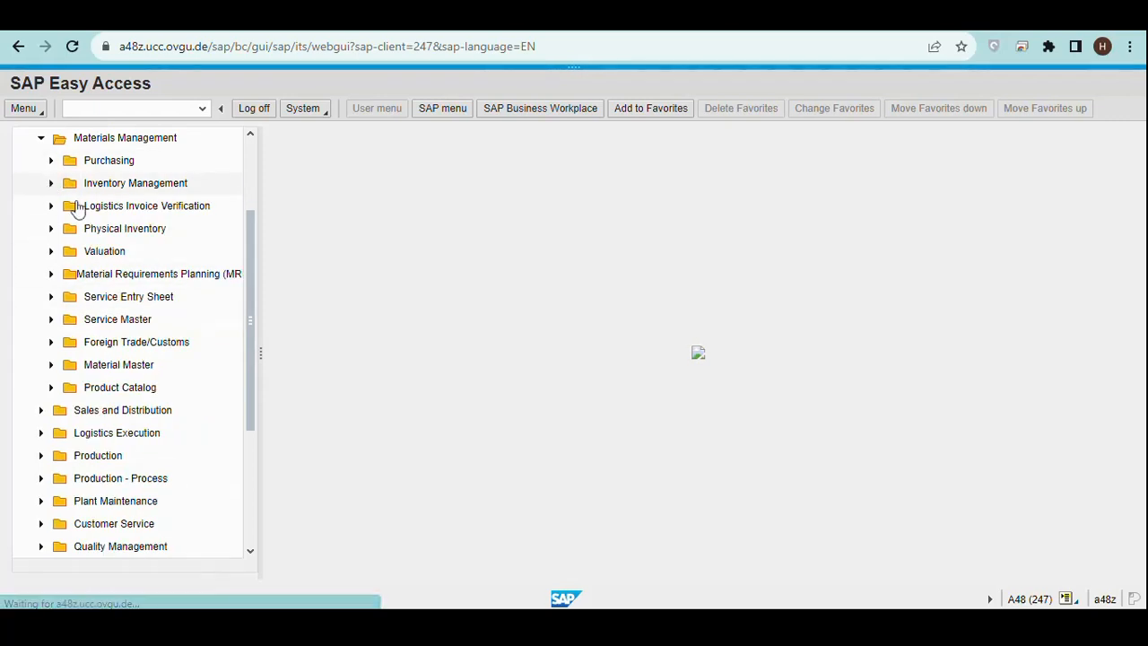
- Open the transaction for creating a purchase requisition in Materials Management purchasing
scroll(177, 258, up, 1)
scroll(177, 258, up, 1)
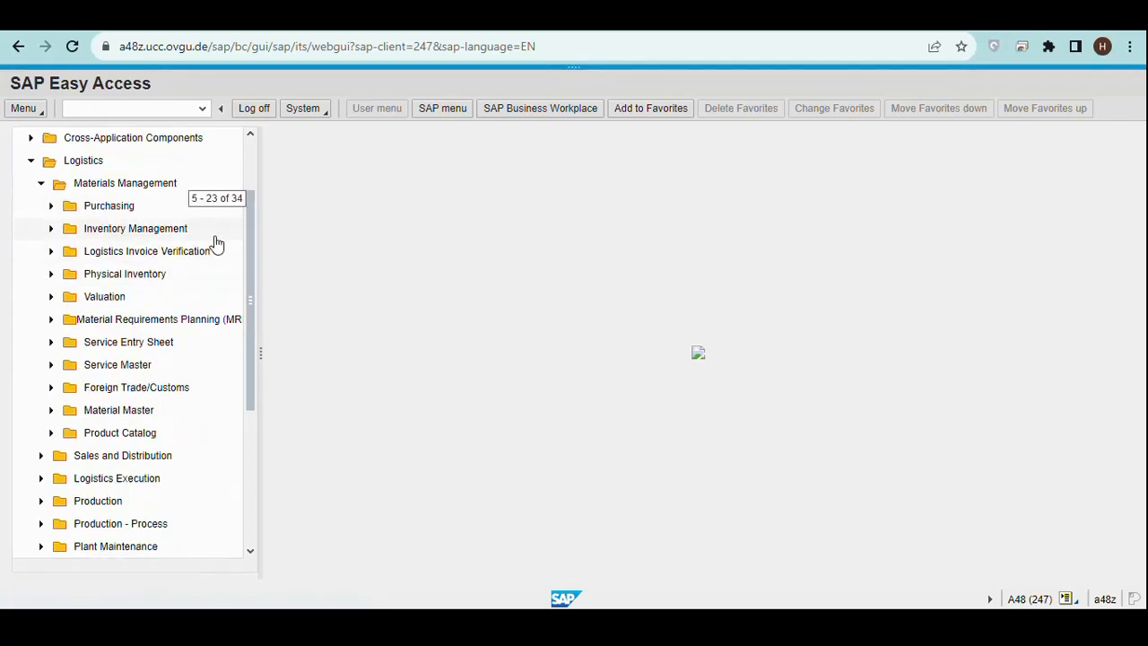
click(51, 208)
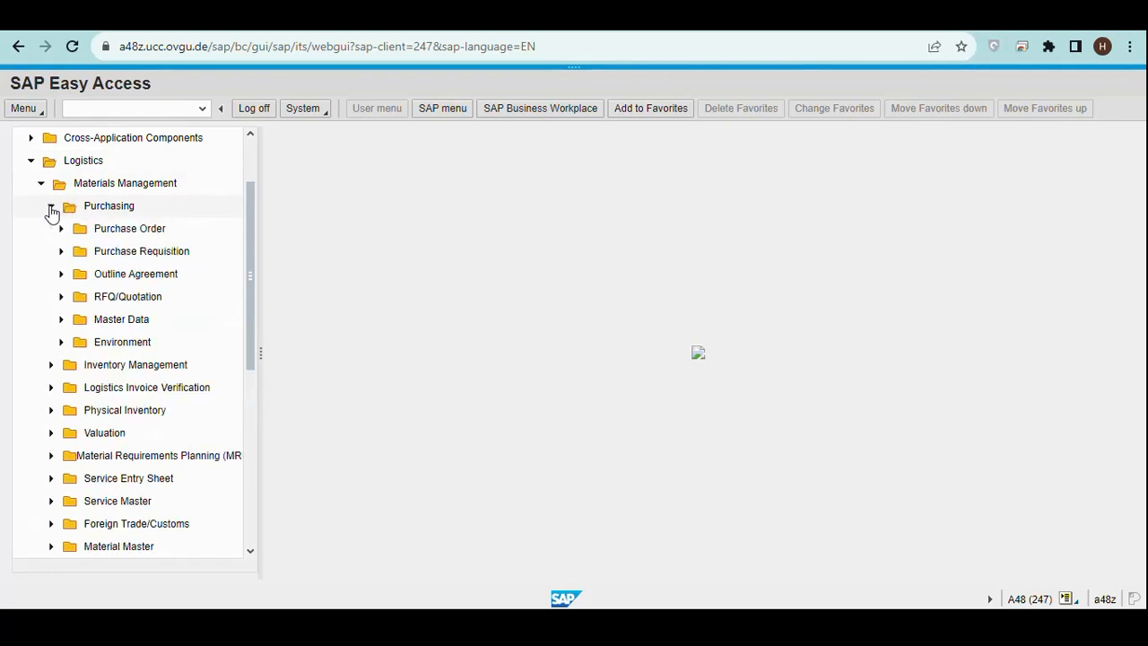
click(62, 252)
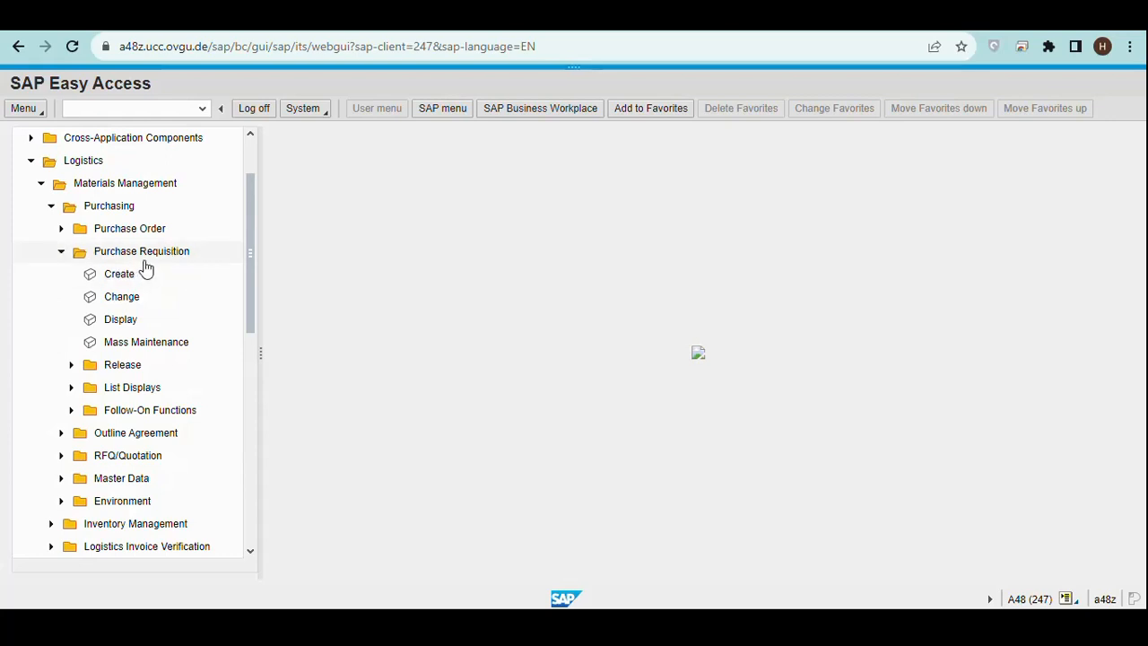
click(121, 277)
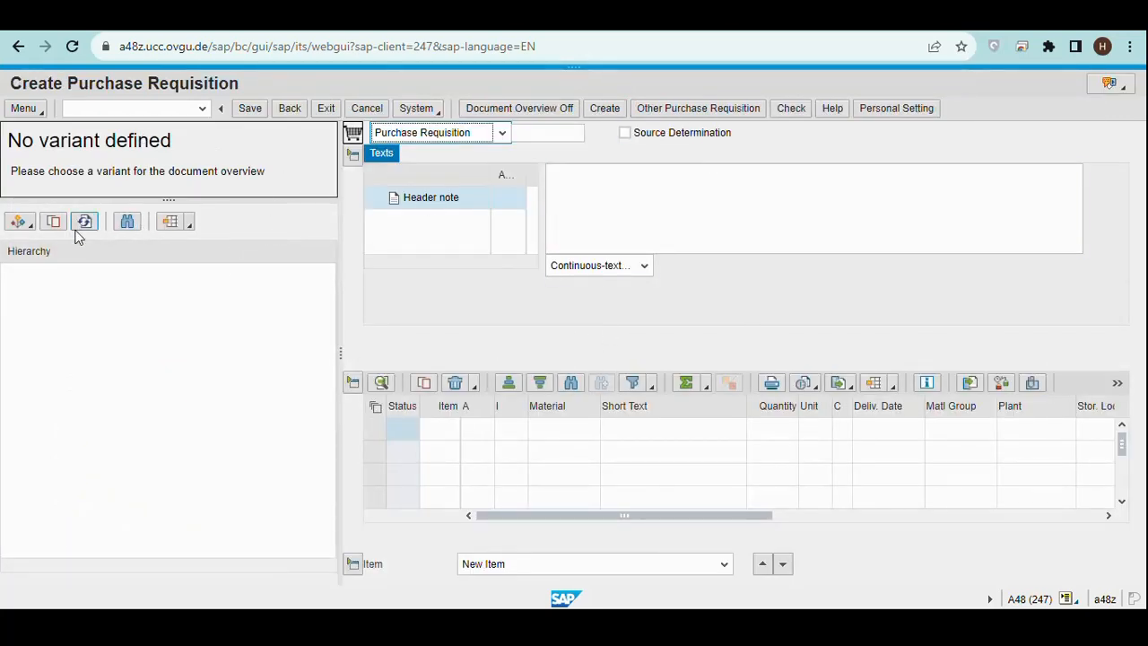
- Hide and restore the document overview, and narrow its pane to widen the requisition area
click(553, 115)
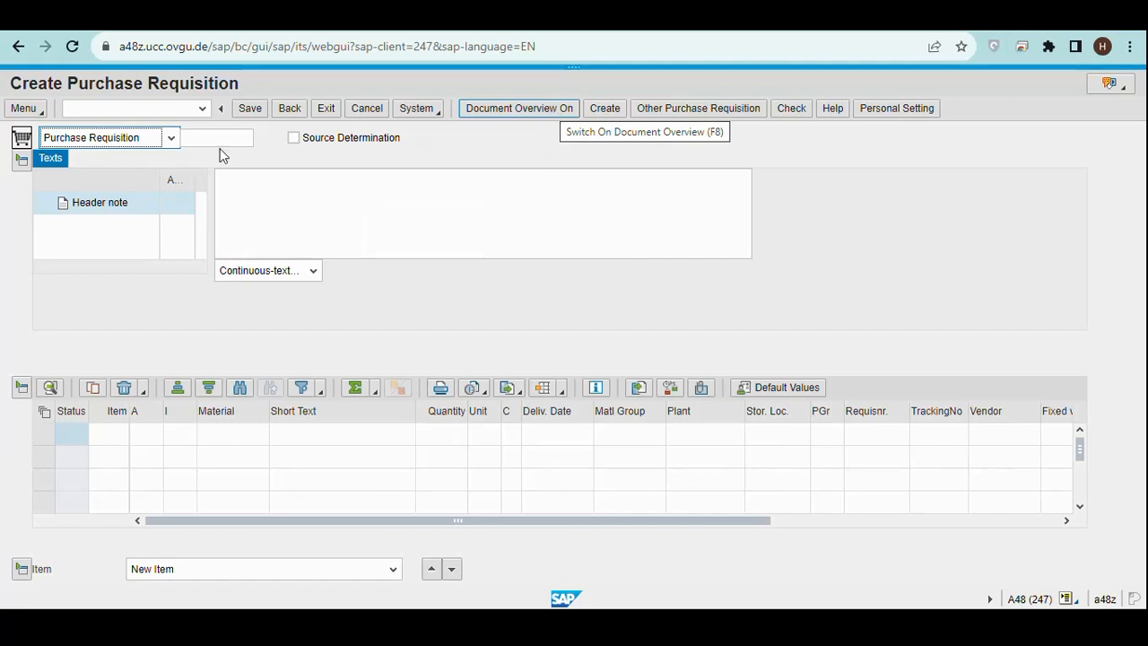
click(522, 108)
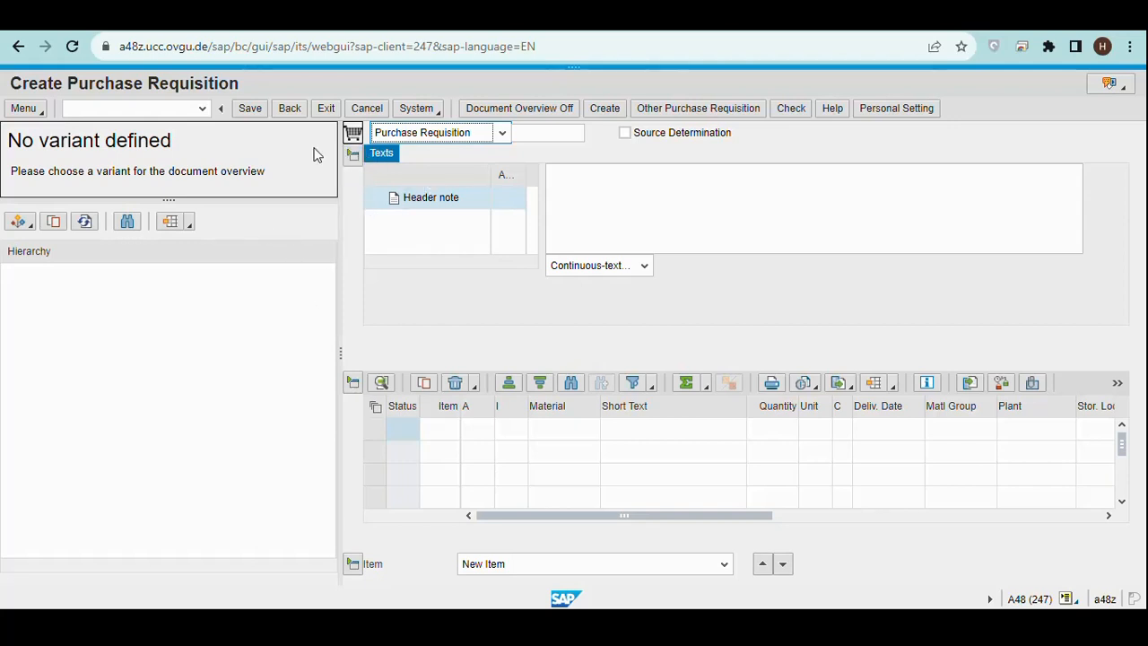
drag(339, 352, 216, 334)
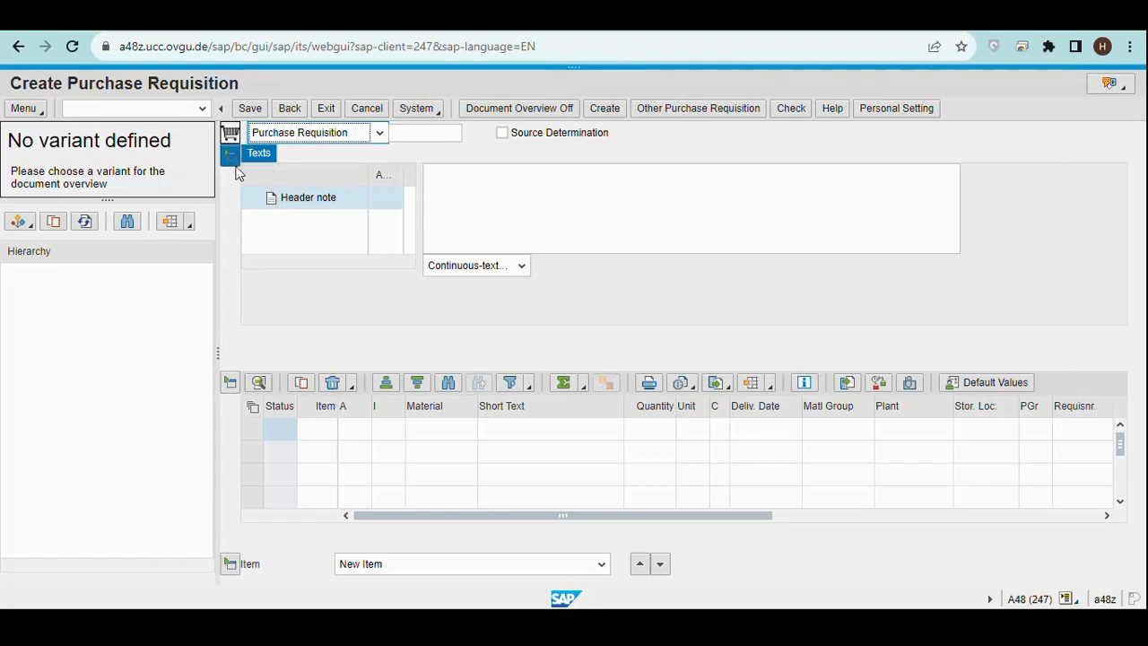
- Write the header note "Global Bike Inc is formally requesting quotations for the following material. Quotes will be accepted 1stDecember 2023."
click(230, 157)
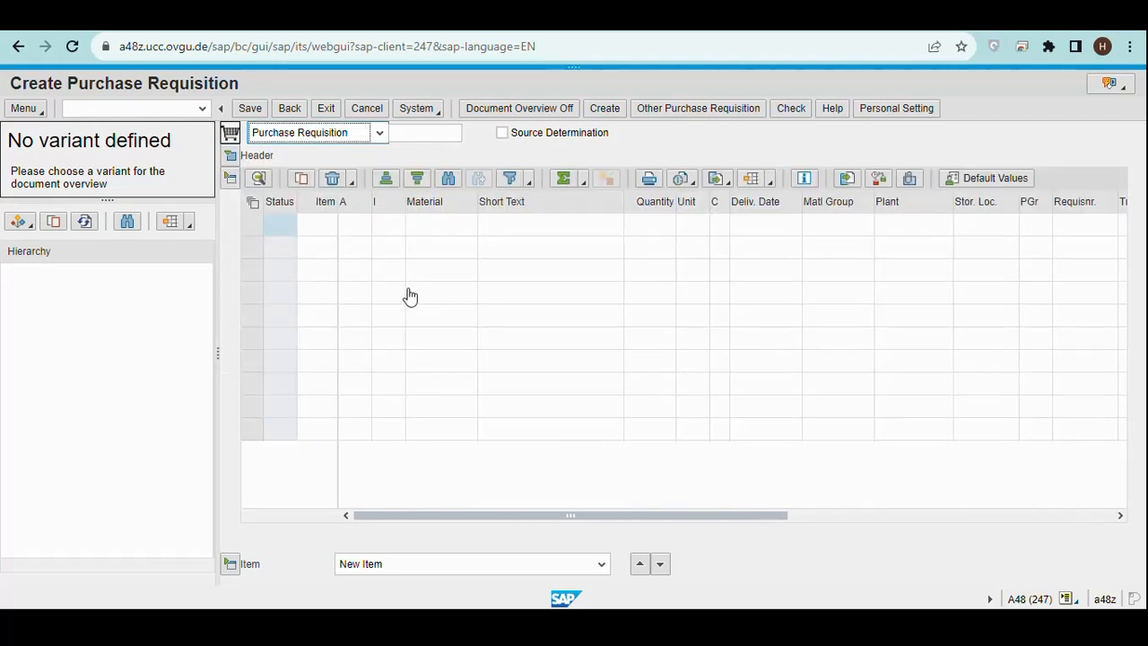
click(228, 158)
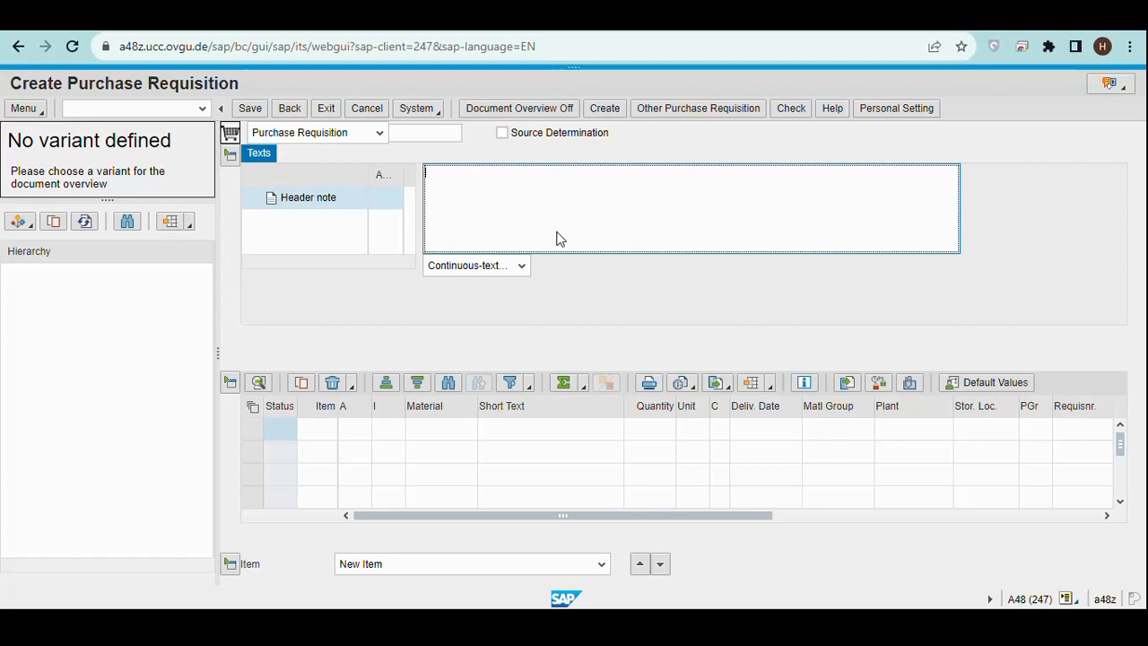
text(Global Bike In)
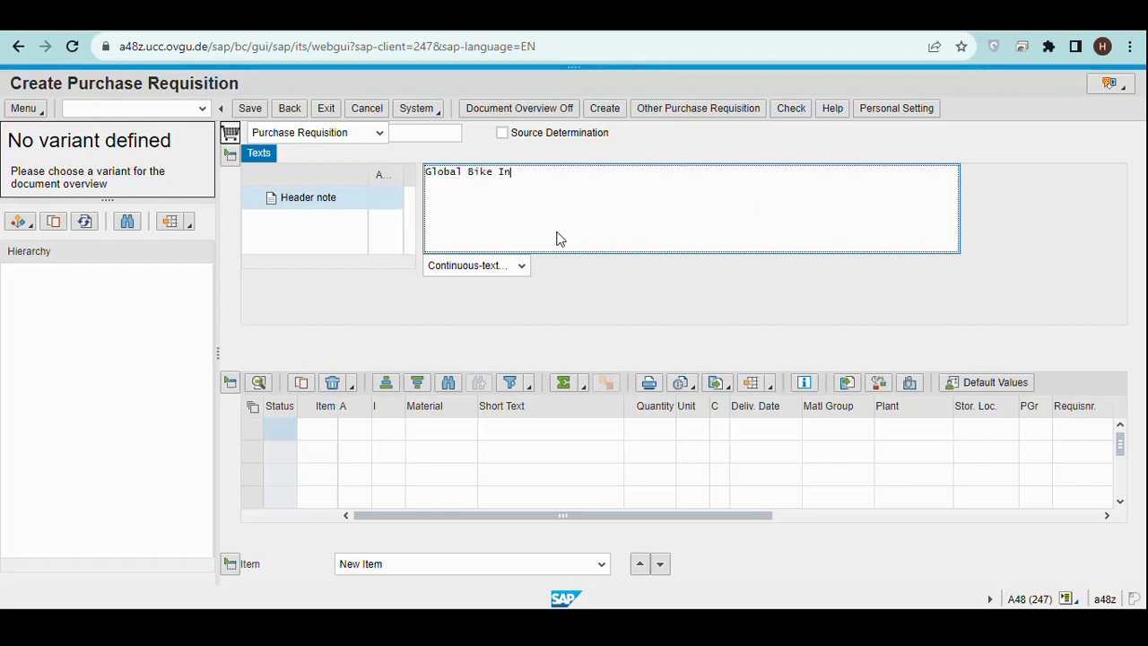
text(c is formally)
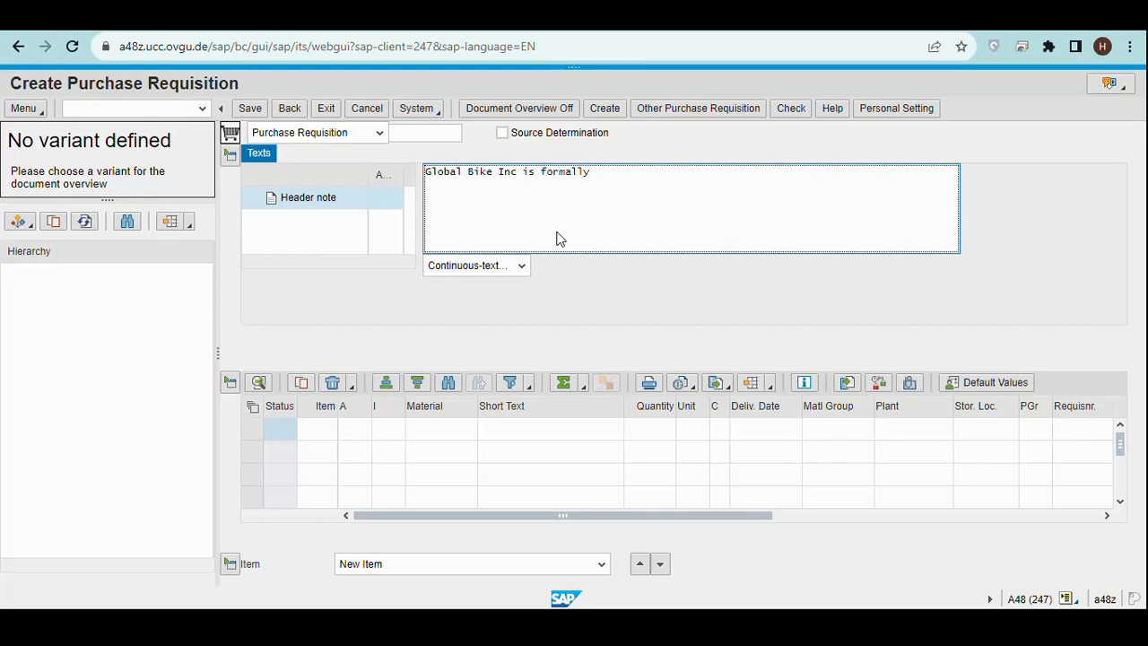
text( requesting )
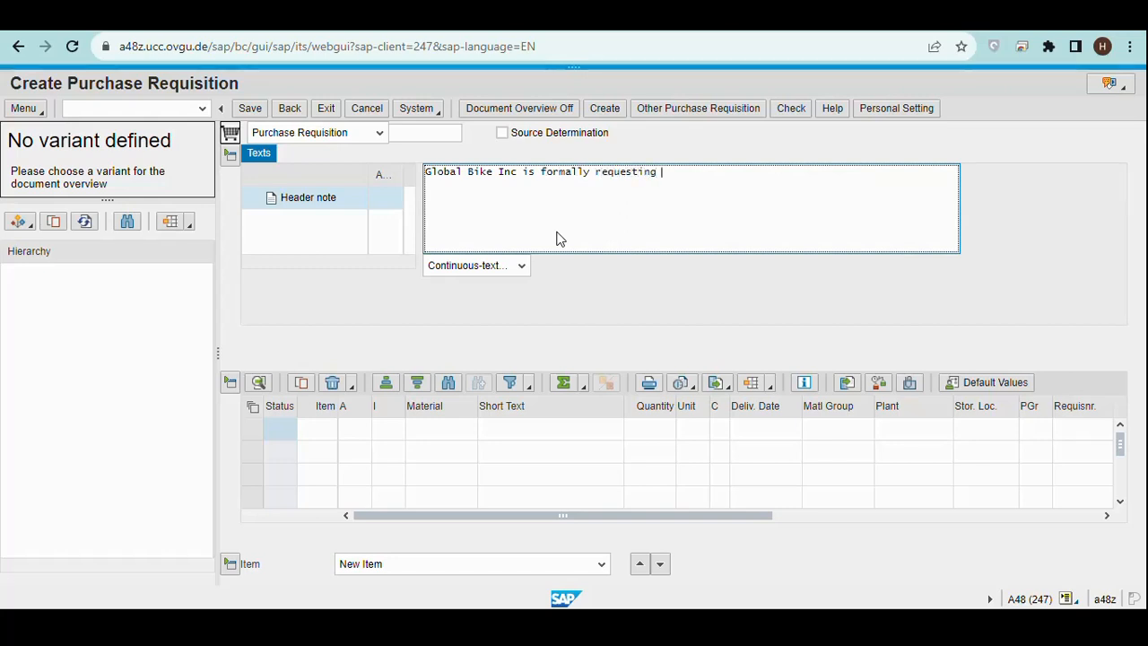
text(quotation)
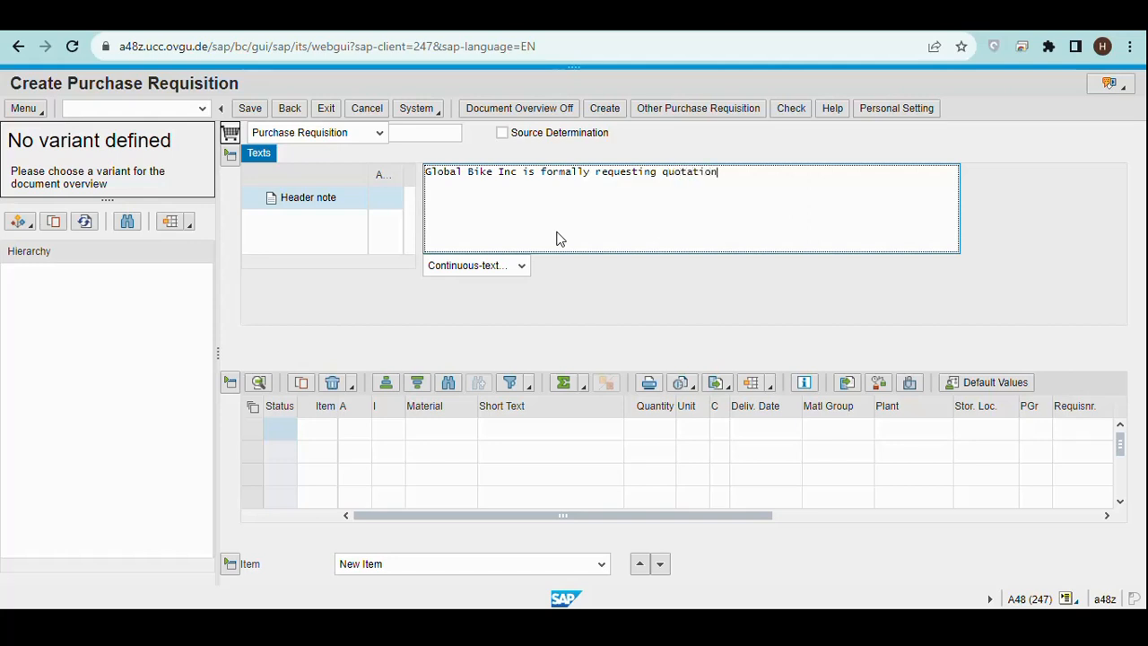
text(s for )
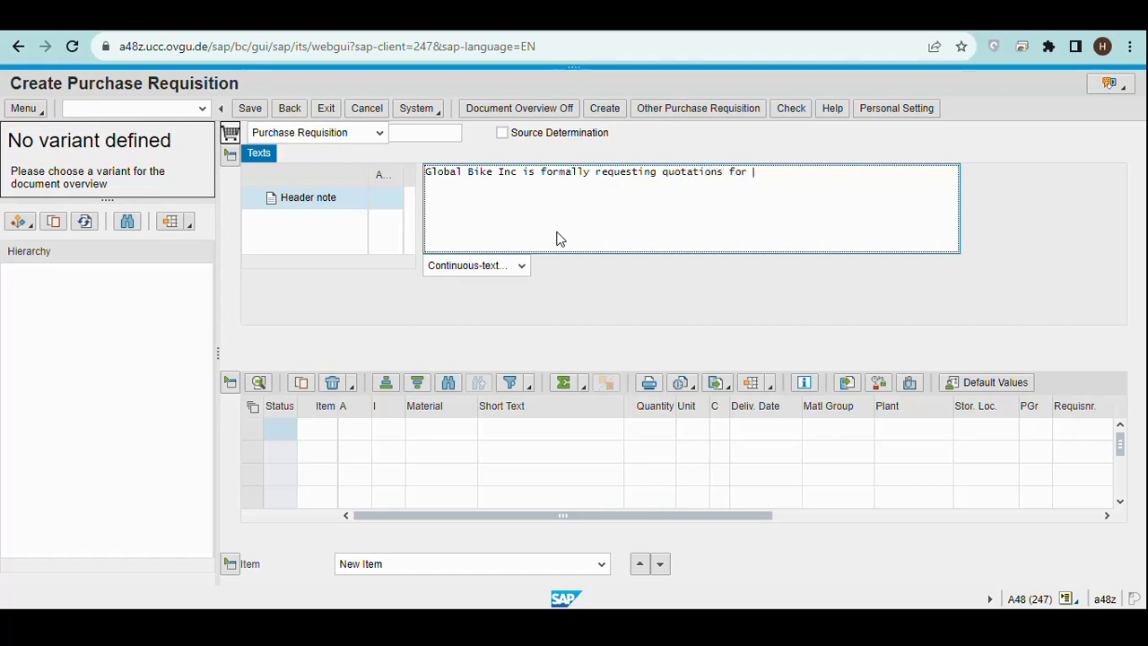
text(the fol)
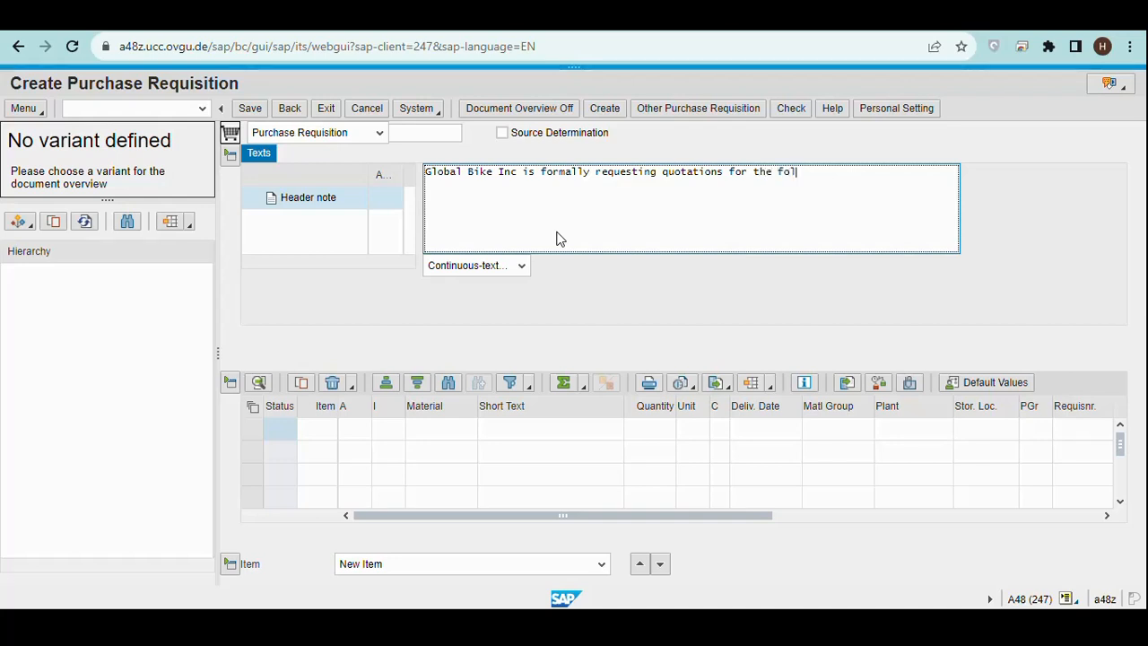
text(lowing material)
text(.)
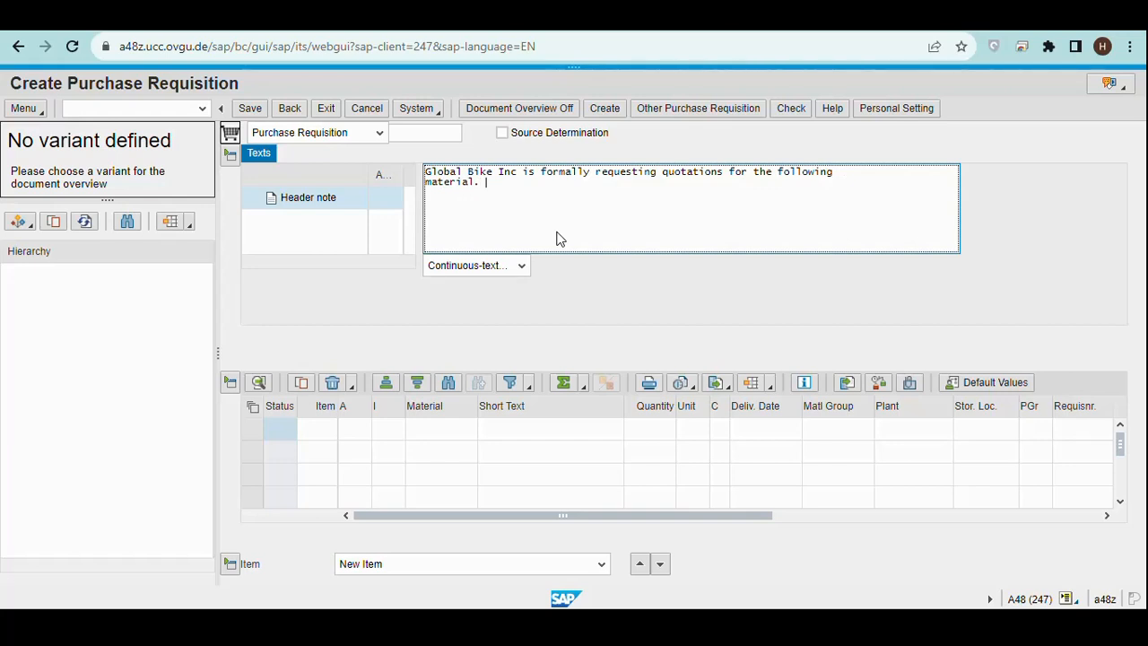
text( Quotes will be accepted)
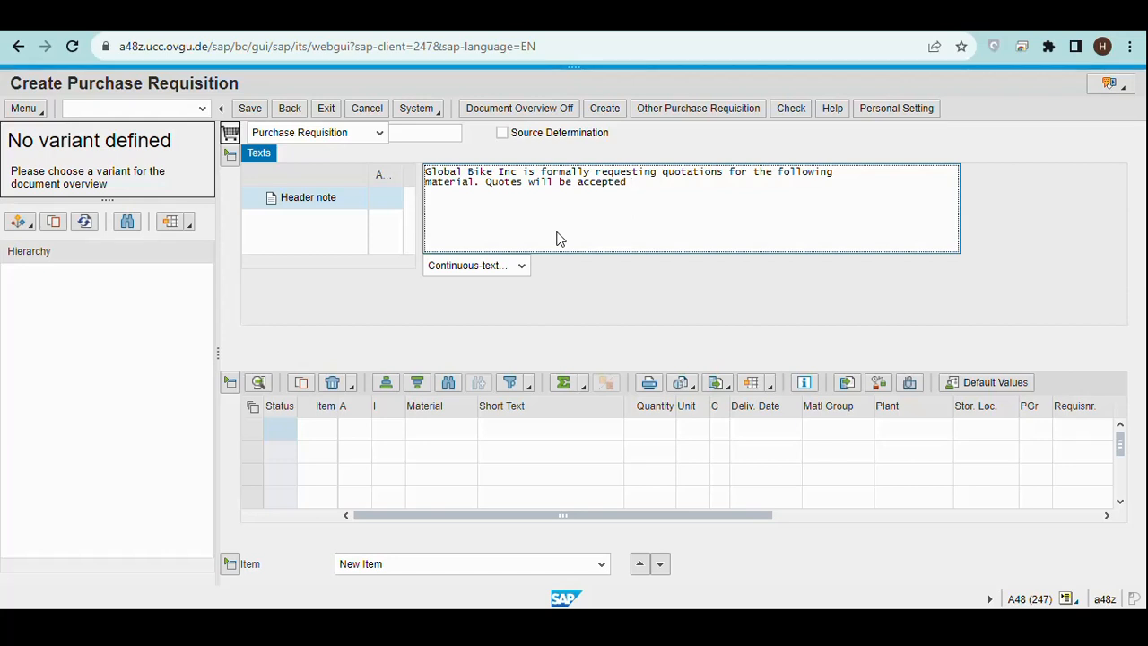
text(1stDecember 2023.)
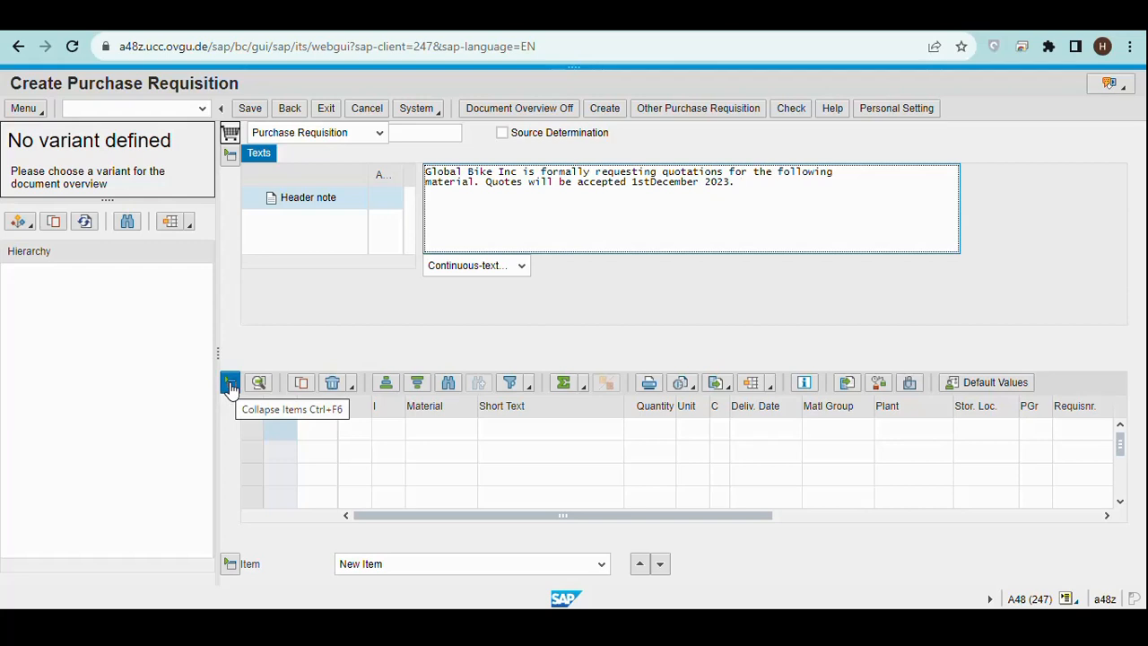
- Collapse the item detail section, and collapse and reopen the item overview
scroll(417, 408, down, 3)
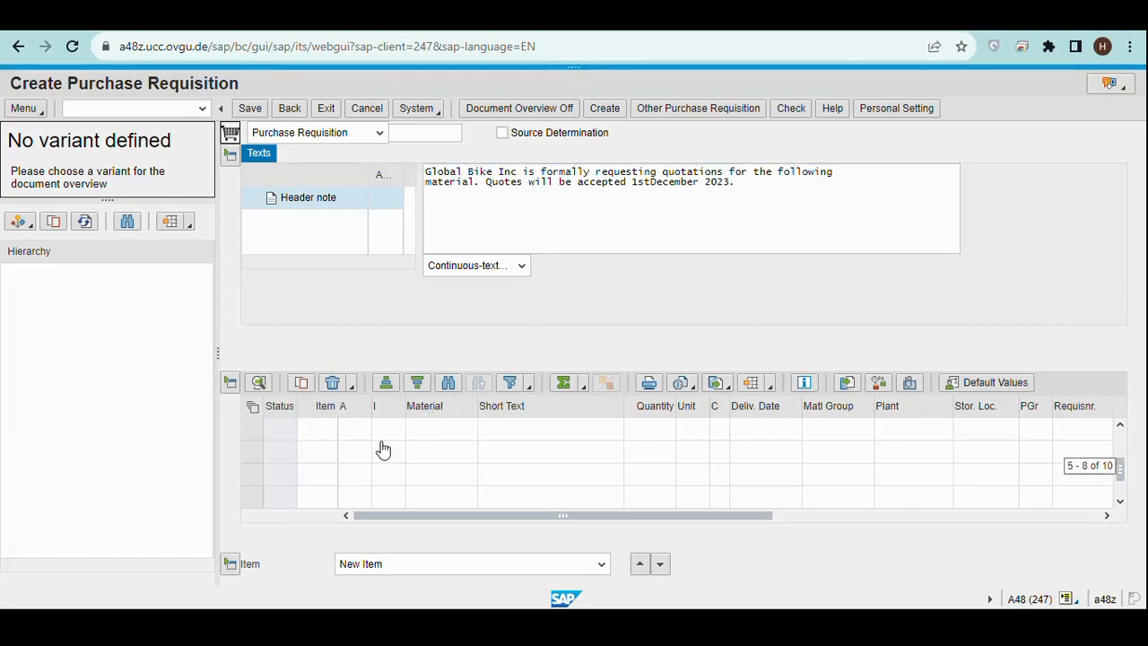
scroll(380, 475, right, 3)
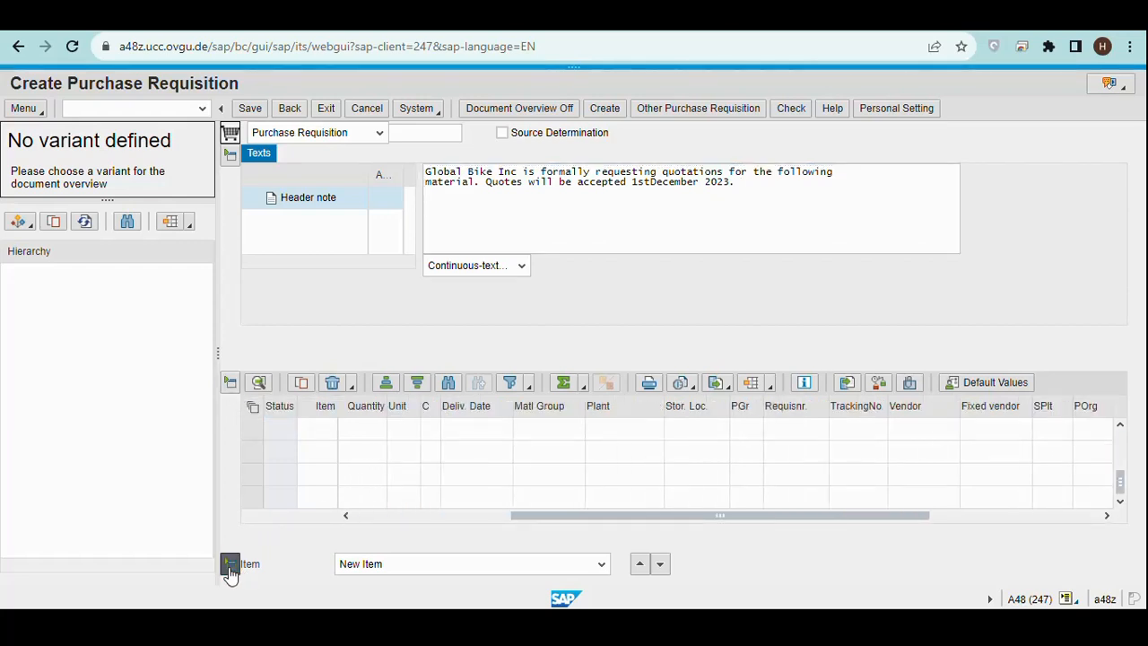
click(257, 569)
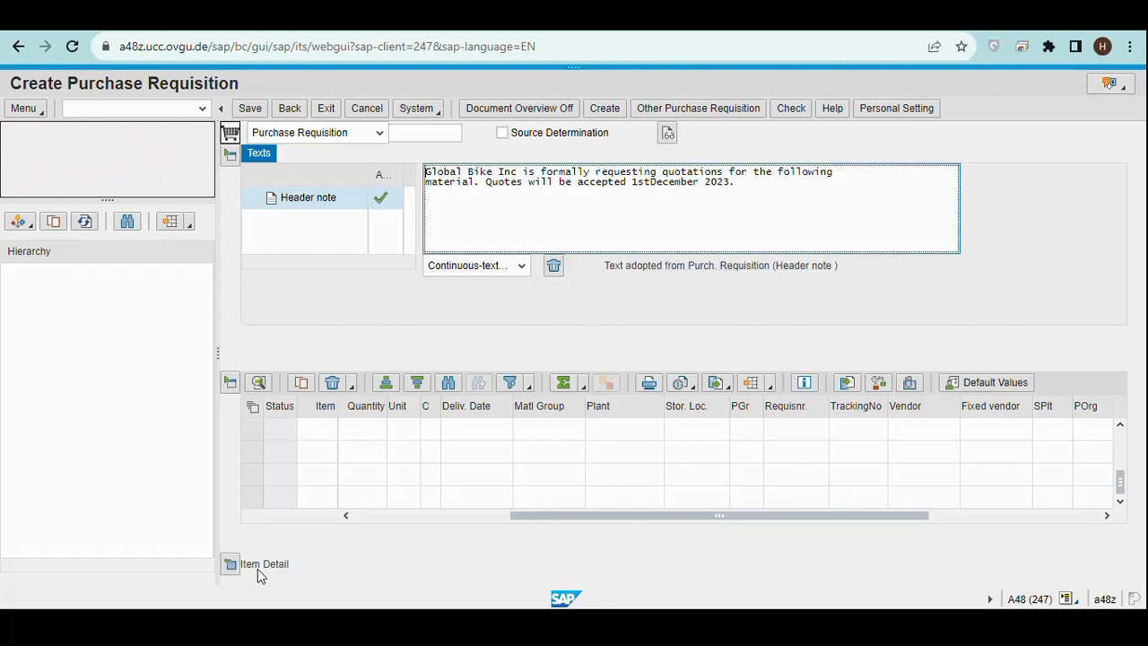
click(225, 385)
click(225, 386)
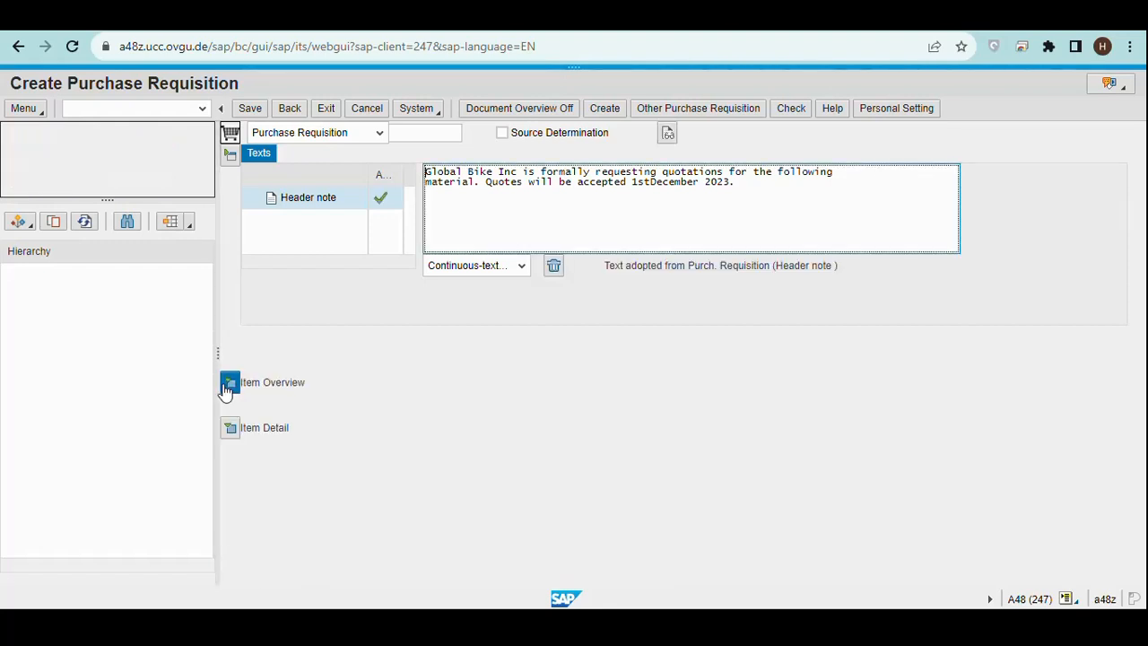
click(230, 386)
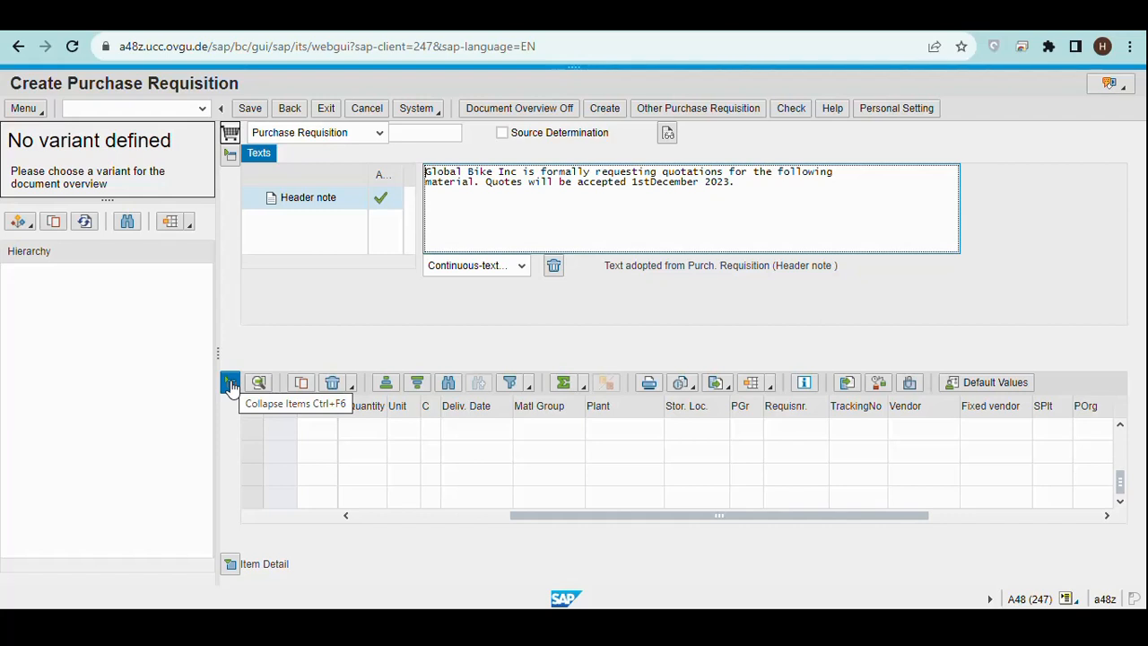
click(230, 386)
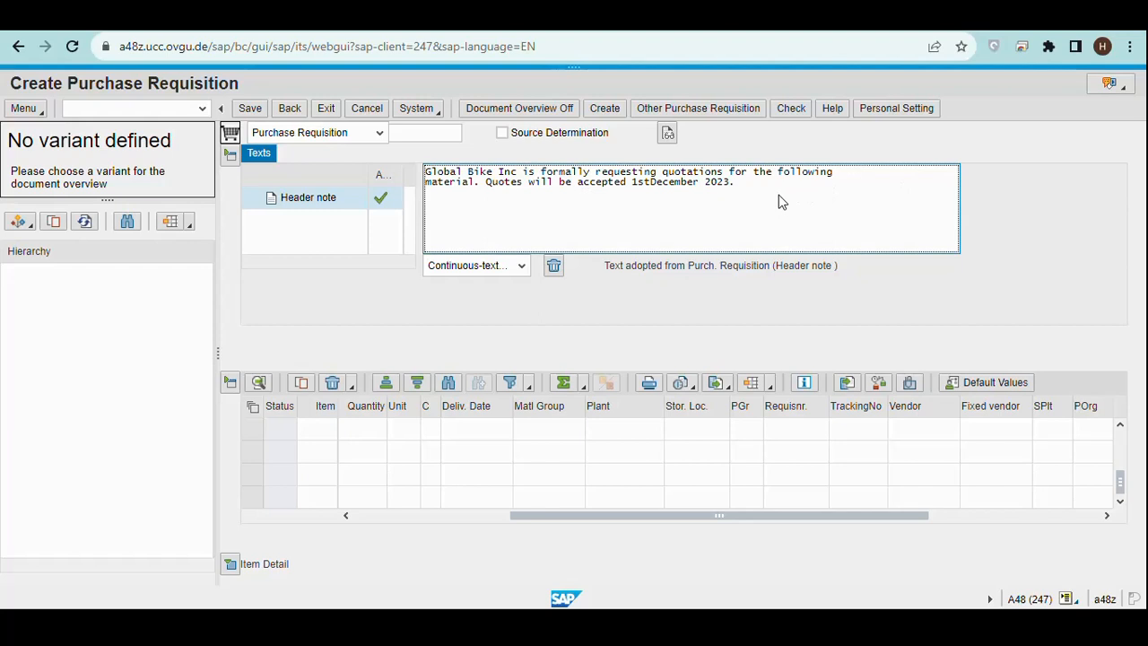
- Insert the missing space in the header note's date so it reads "1st December 2023"
click(651, 184)
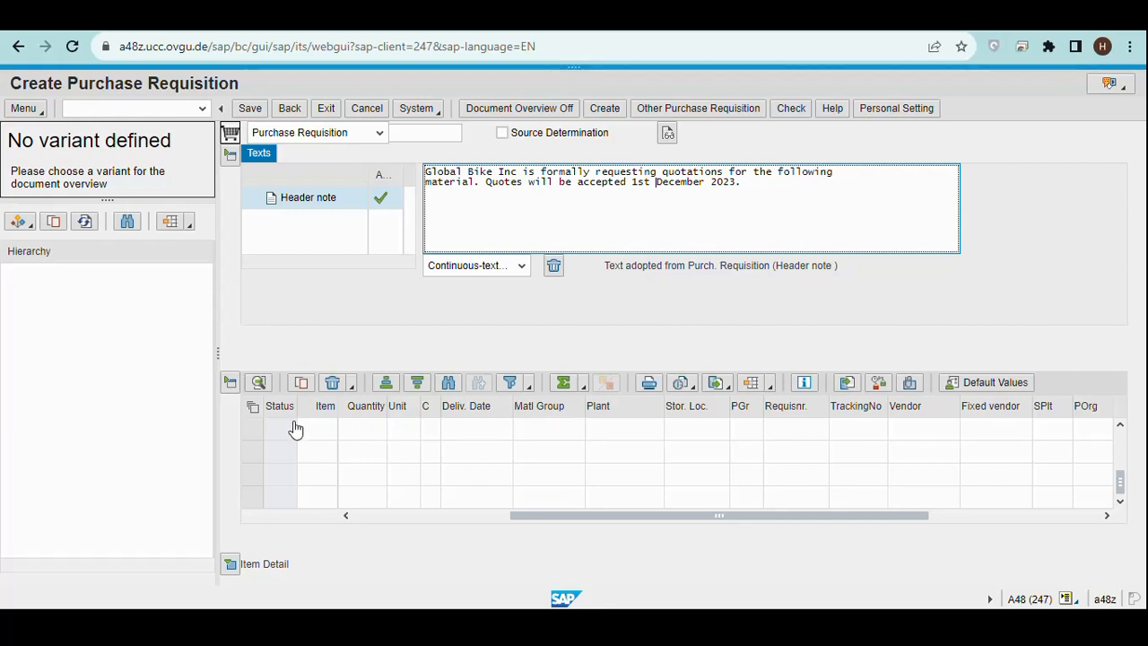
- Enter material CHLO1110 with a quantity of 200 in an empty line of the item overview
scroll(535, 453, up, 1)
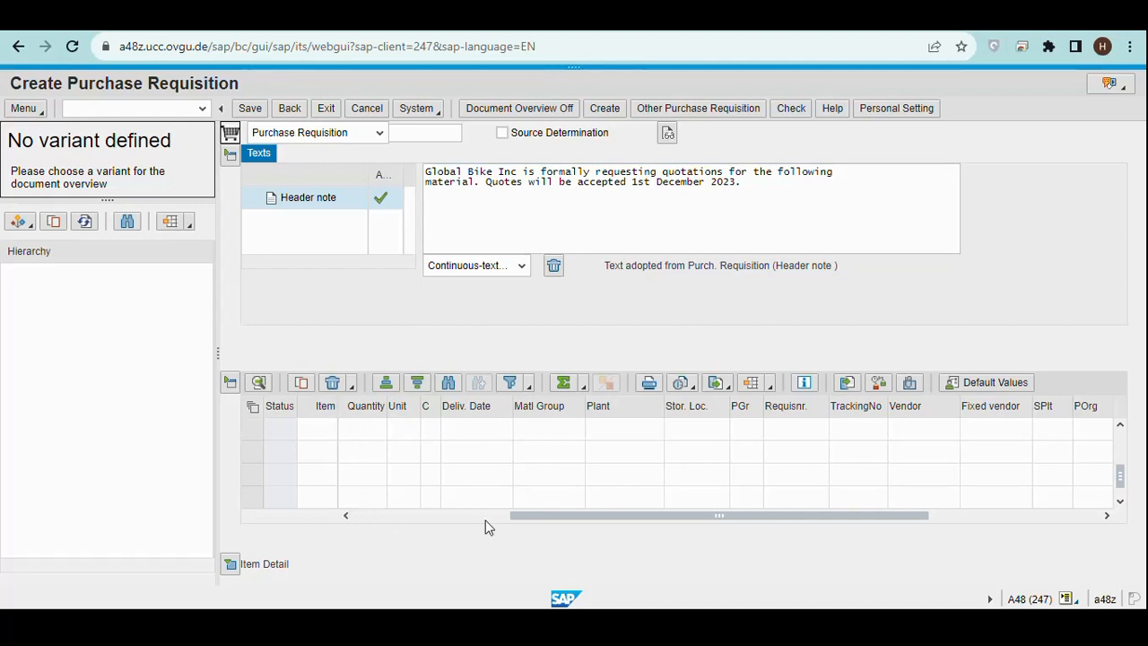
drag(538, 518, 349, 512)
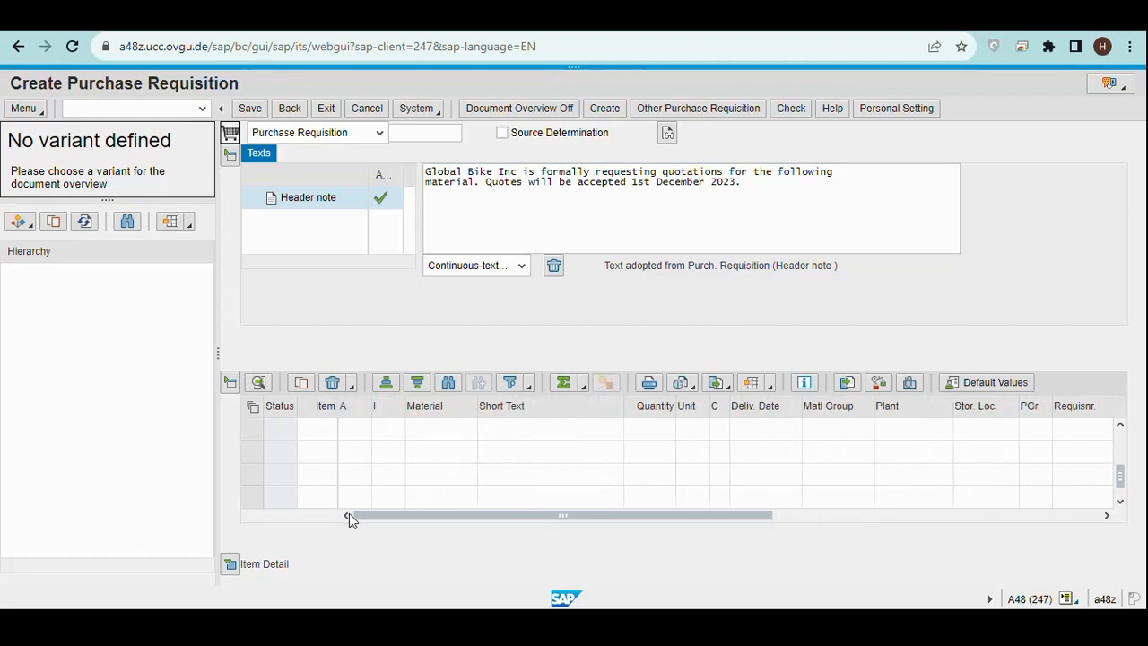
click(428, 437)
text(CHLO1110)
click(529, 434)
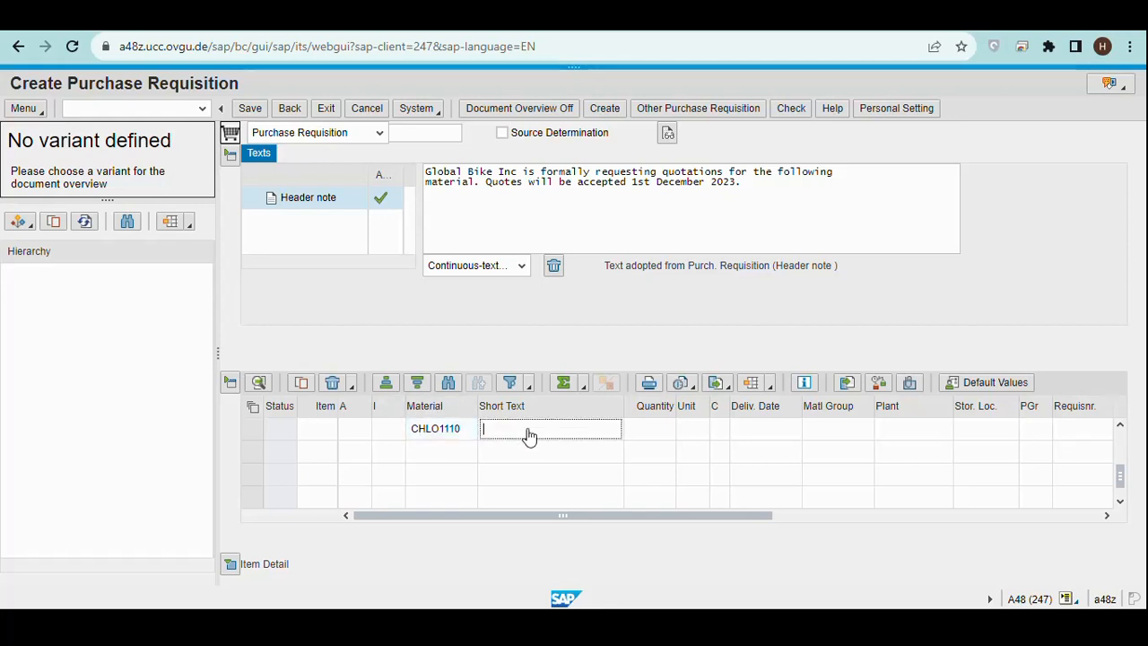
click(652, 428)
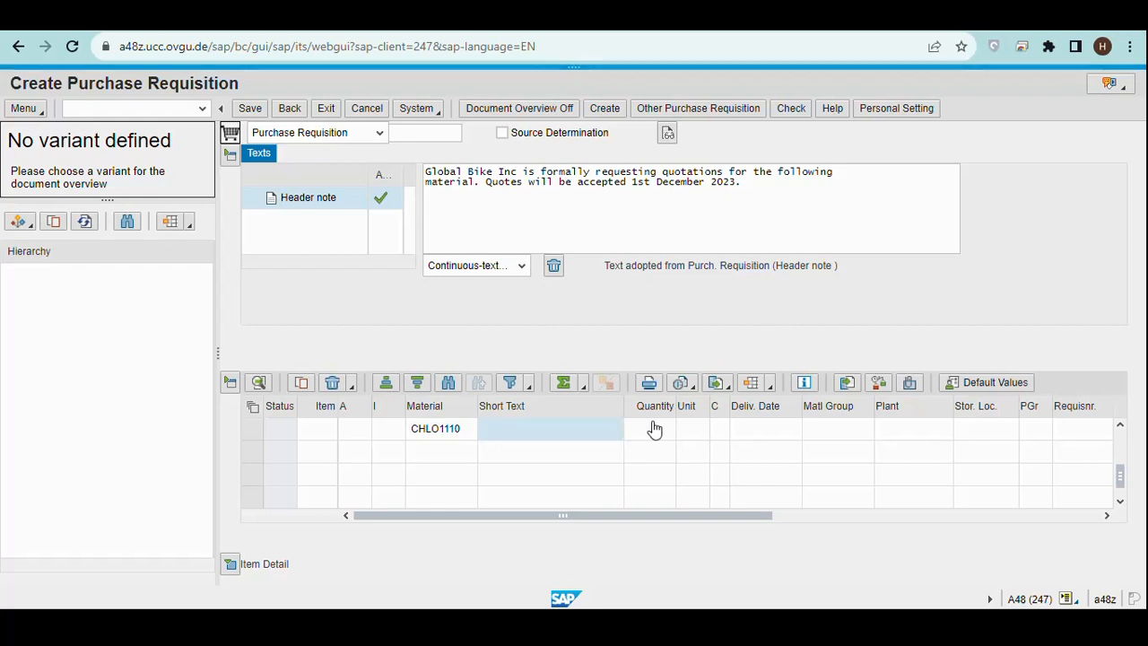
text(200)
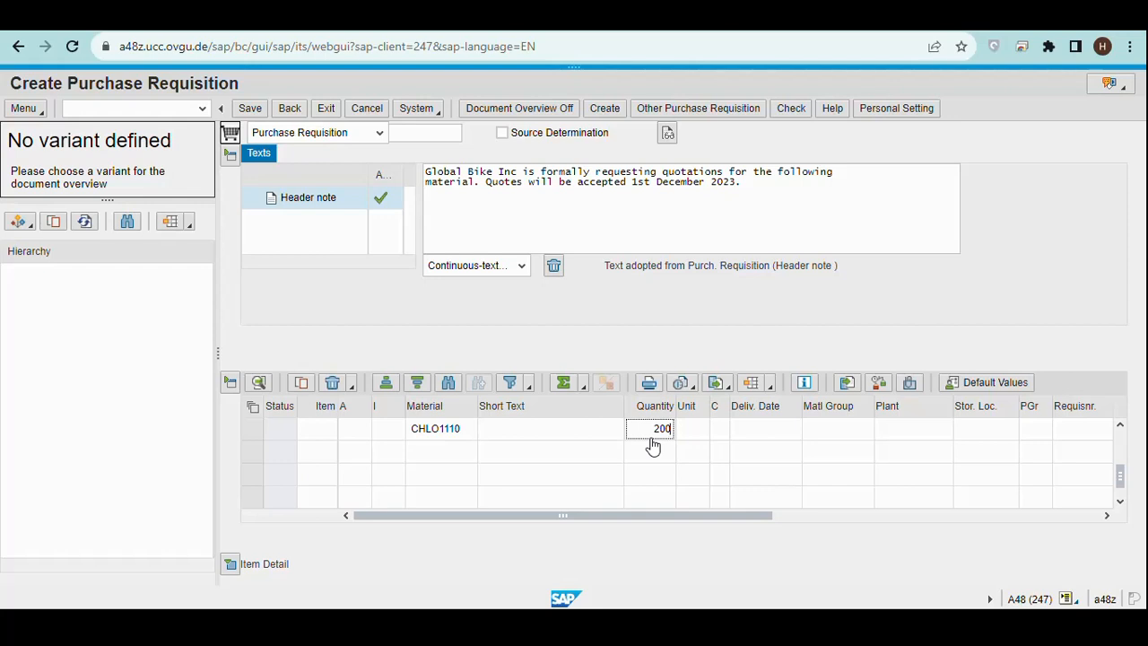
- Set the CHLO1110 item's delivery date to 02/03/2024 using the calendar
click(754, 435)
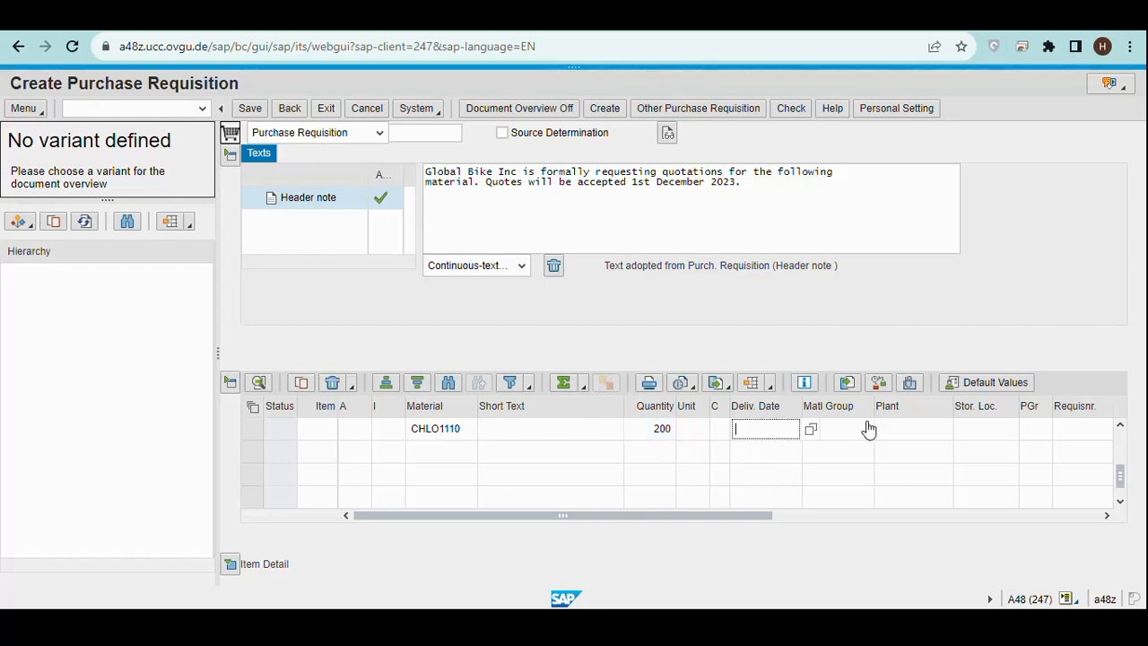
click(810, 431)
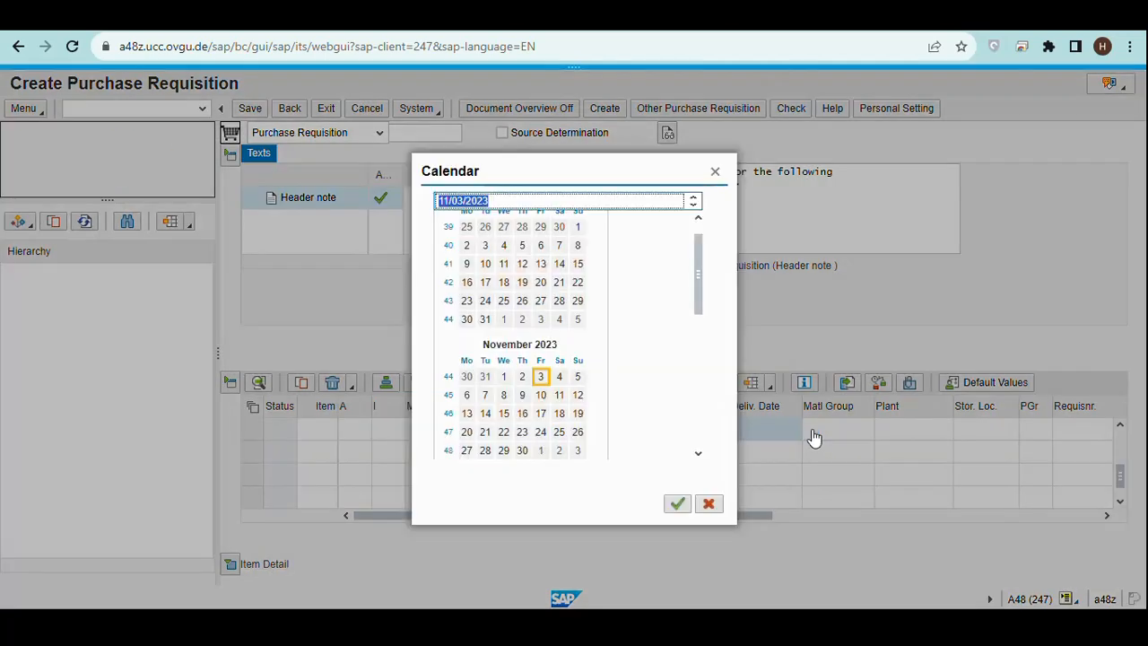
click(699, 453)
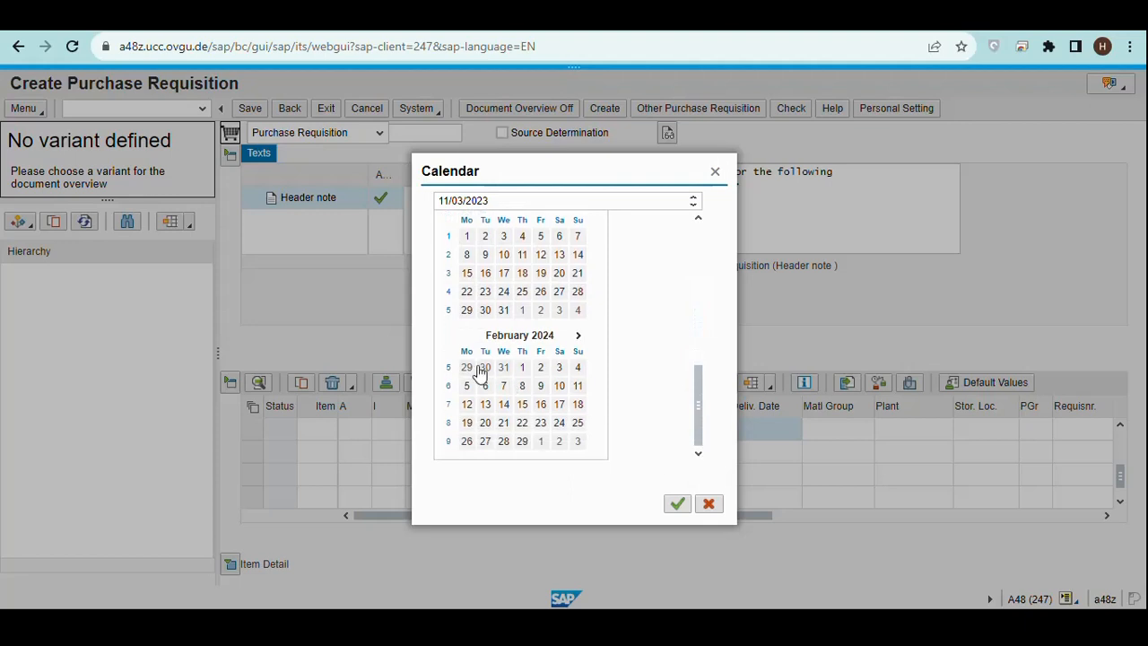
double_click(558, 367)
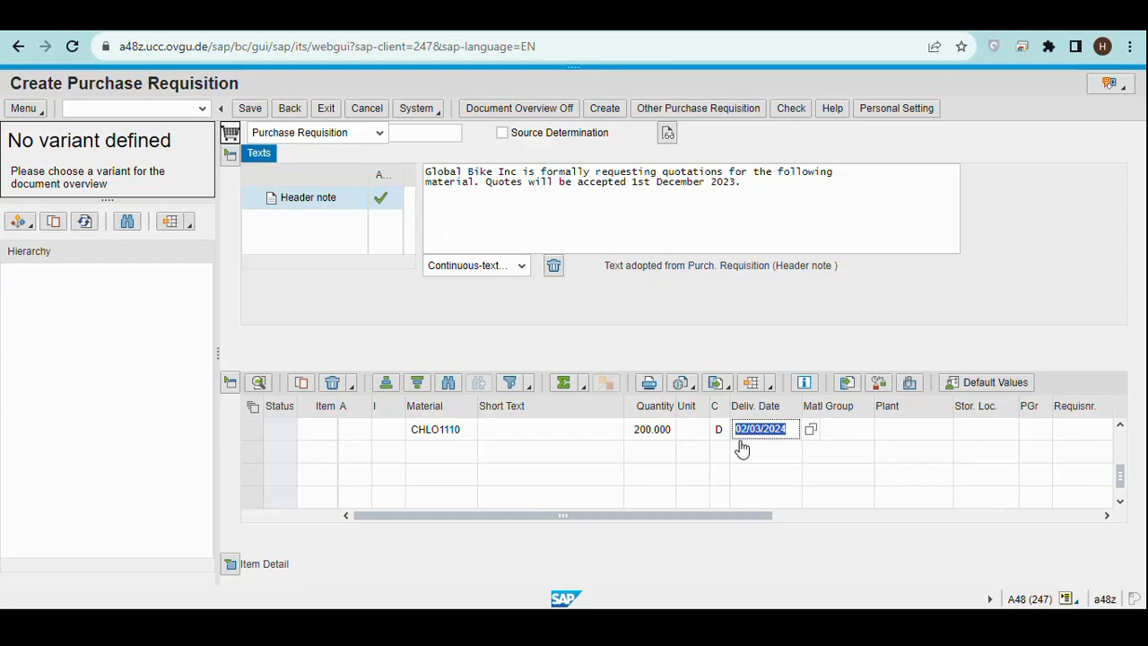
- Set the item's plant to MI00 and its storage location to TG00
click(905, 434)
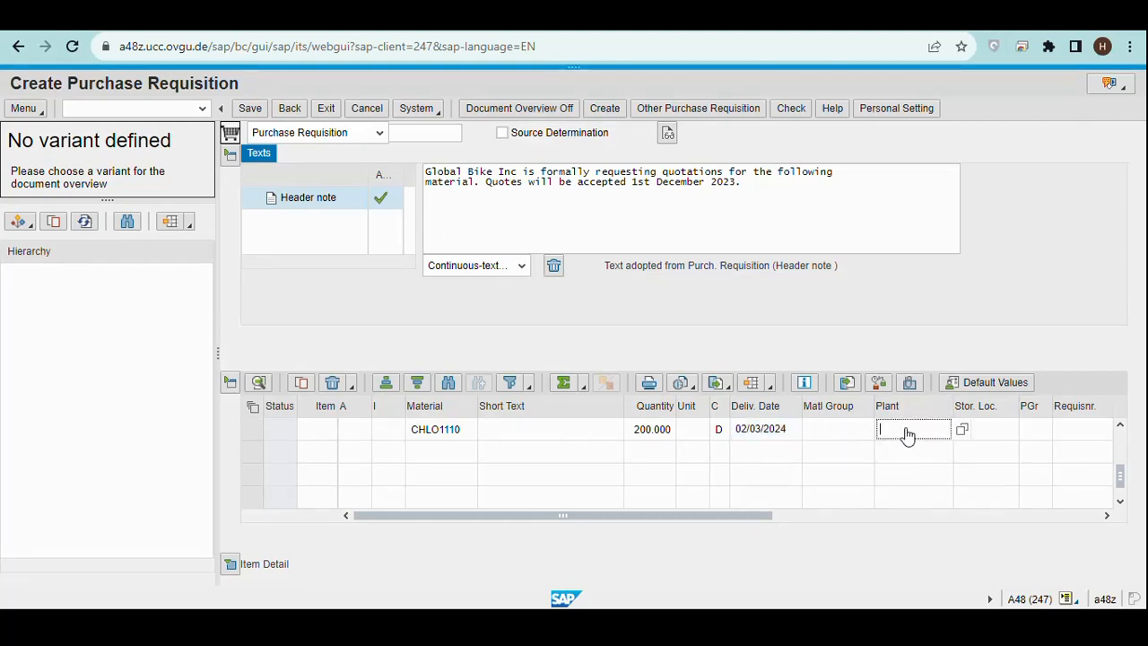
text(MI00)
click(990, 436)
text(TG)
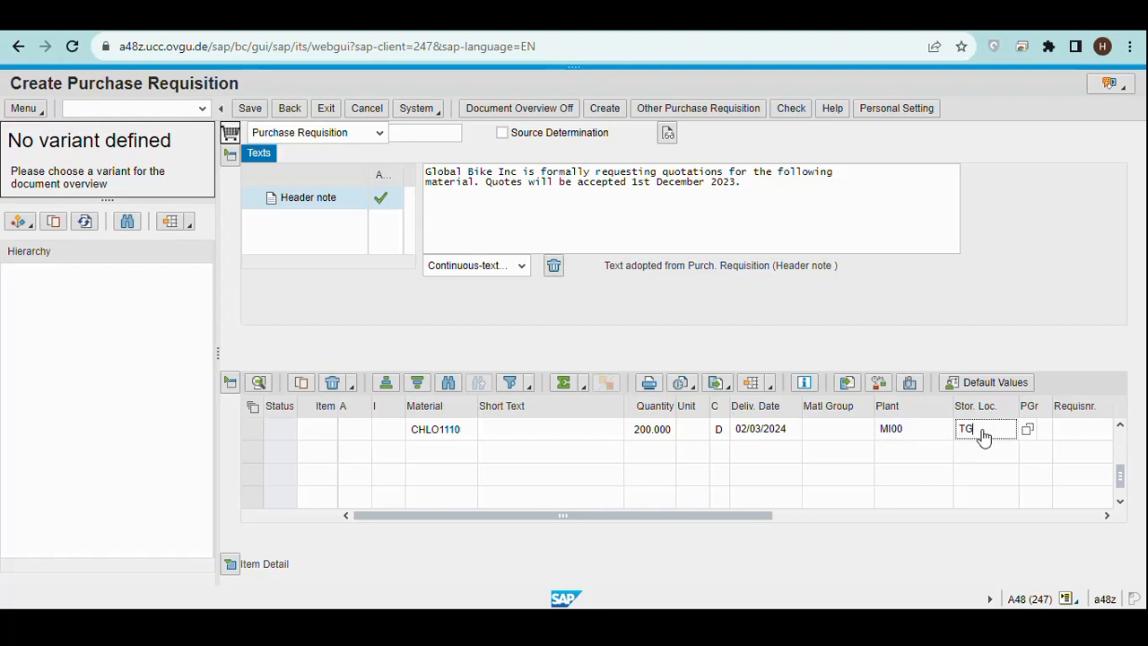
text(00)
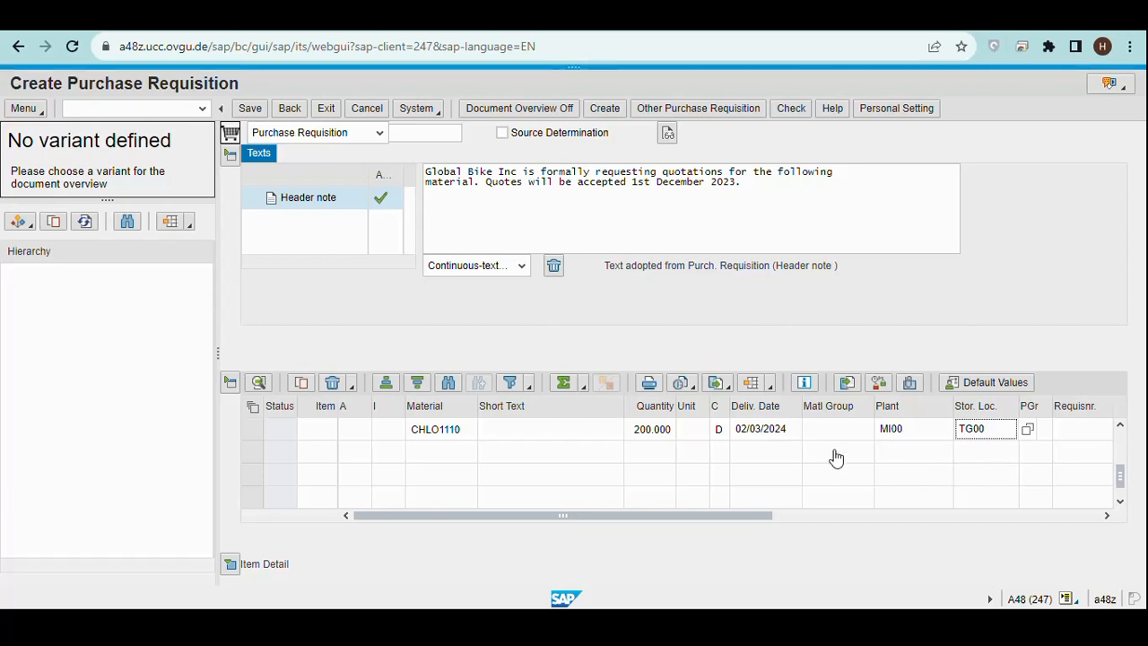
- Assign purchasing group N00 (North America) to the item, confirm the line, and bring it into view in the item overview
click(1042, 432)
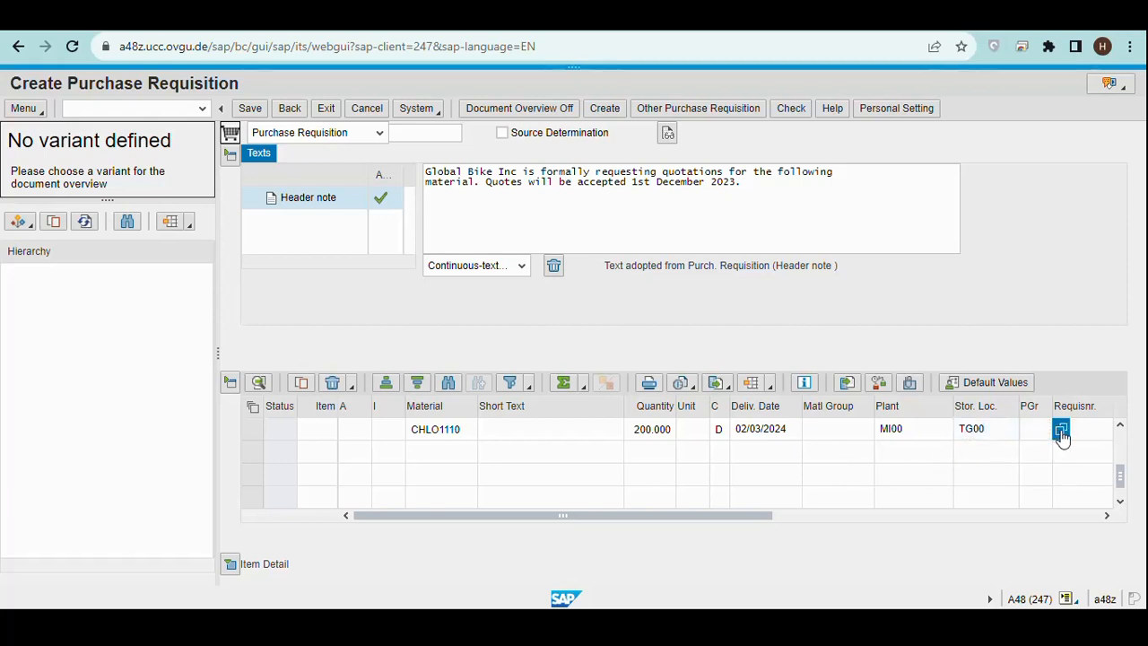
click(1061, 432)
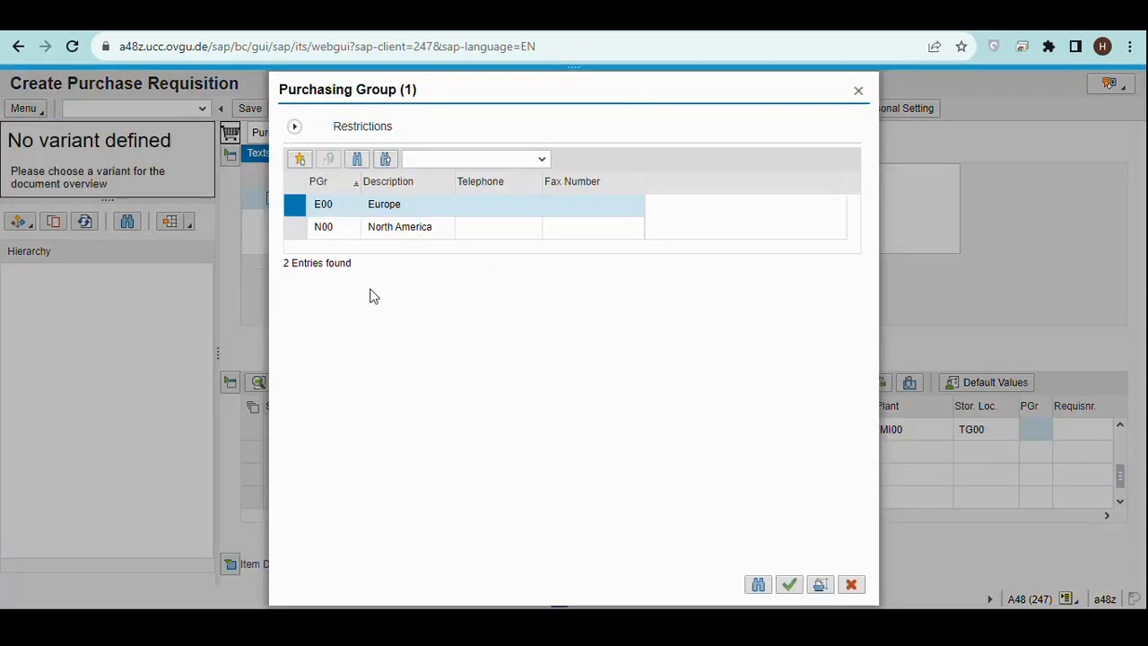
click(320, 230)
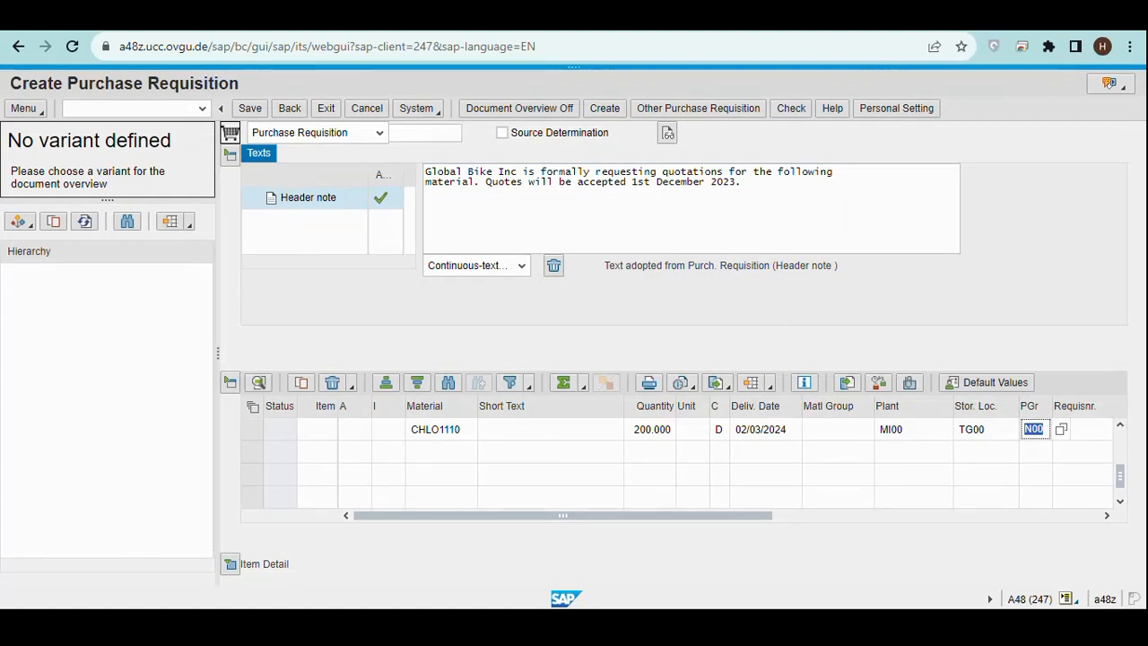
key(Return)
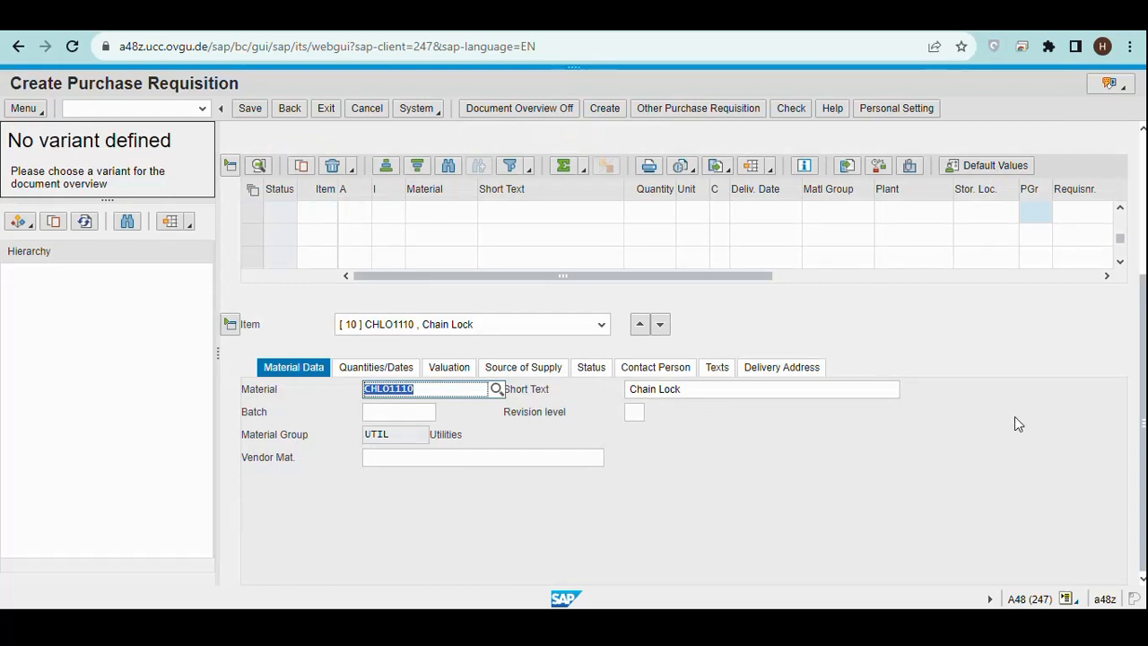
scroll(1017, 419, up, 1)
drag(1123, 333, 1120, 295)
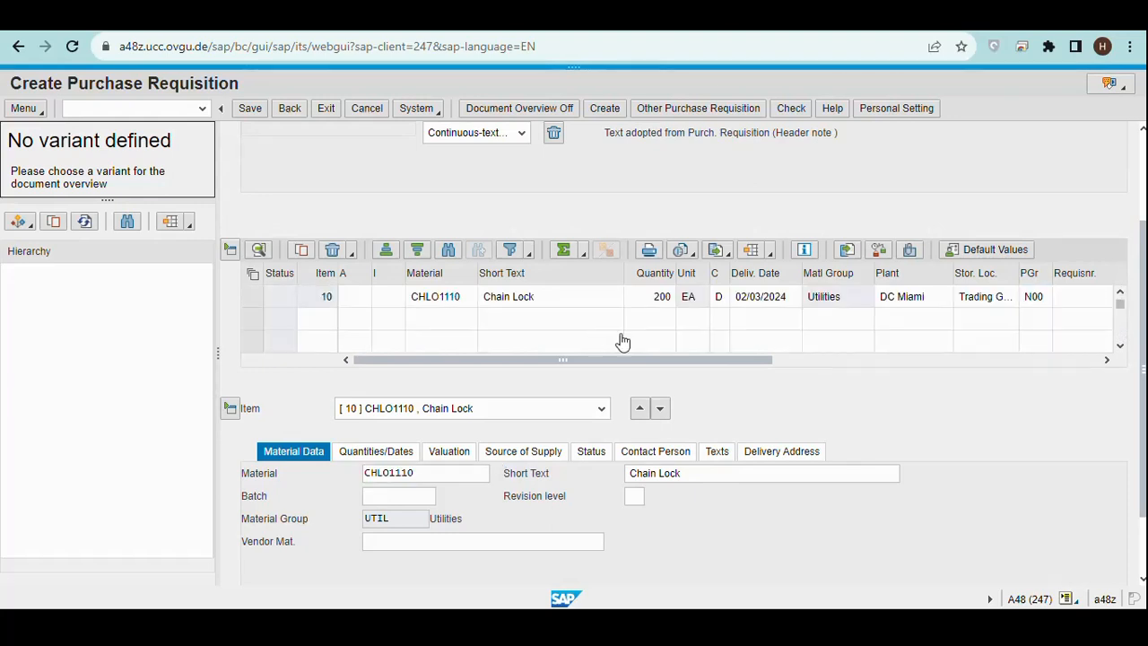
- Save the purchase requisition for the chain locks and return to the SAP Easy Access screen
scroll(620, 335, up, 1)
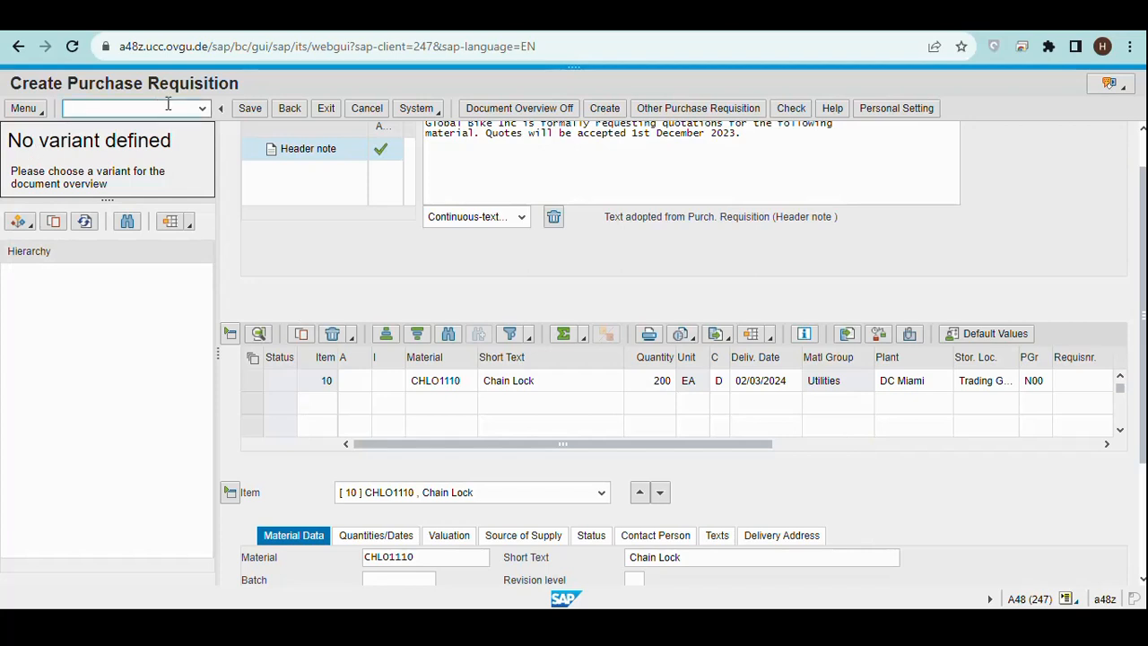
click(246, 115)
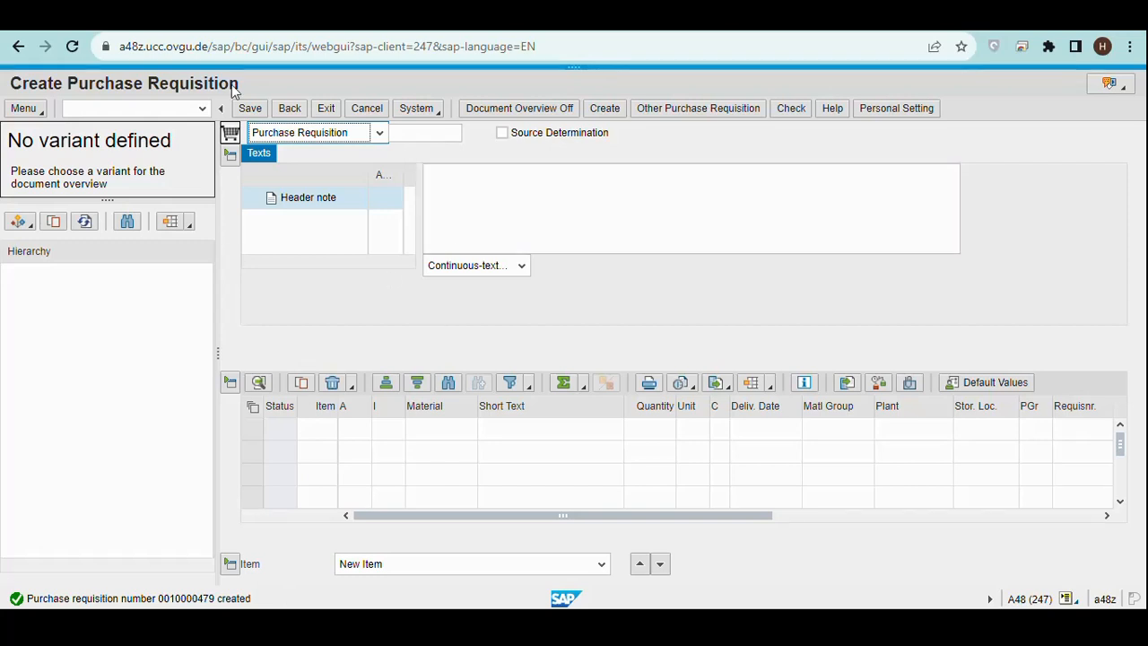
click(324, 111)
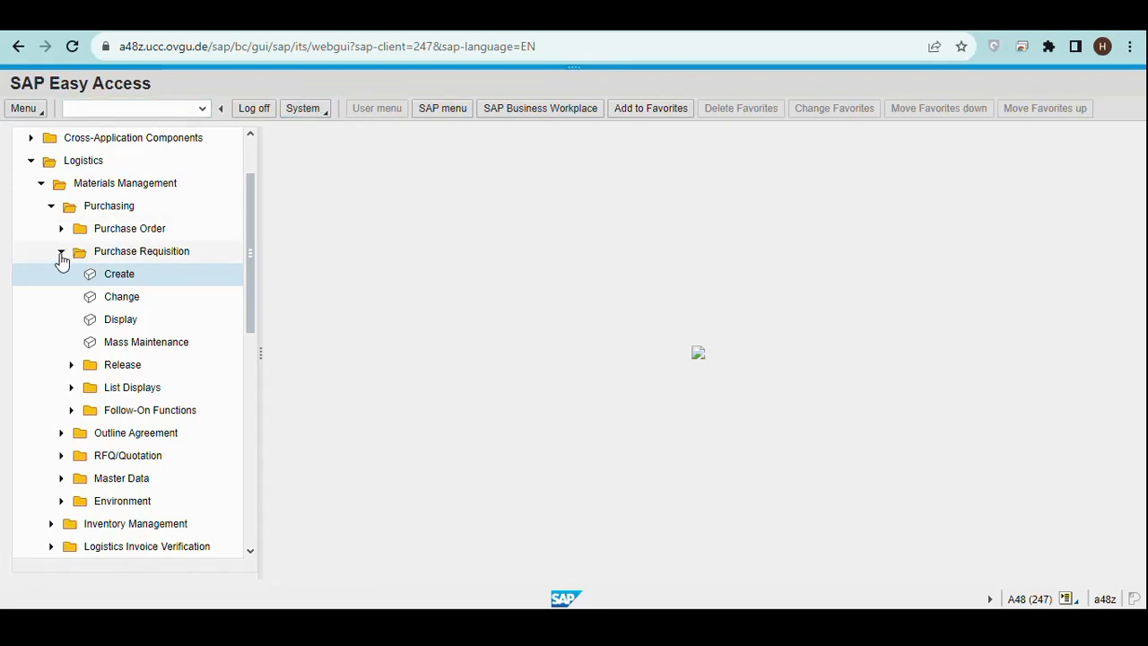
scroll(125, 300, down, 1)
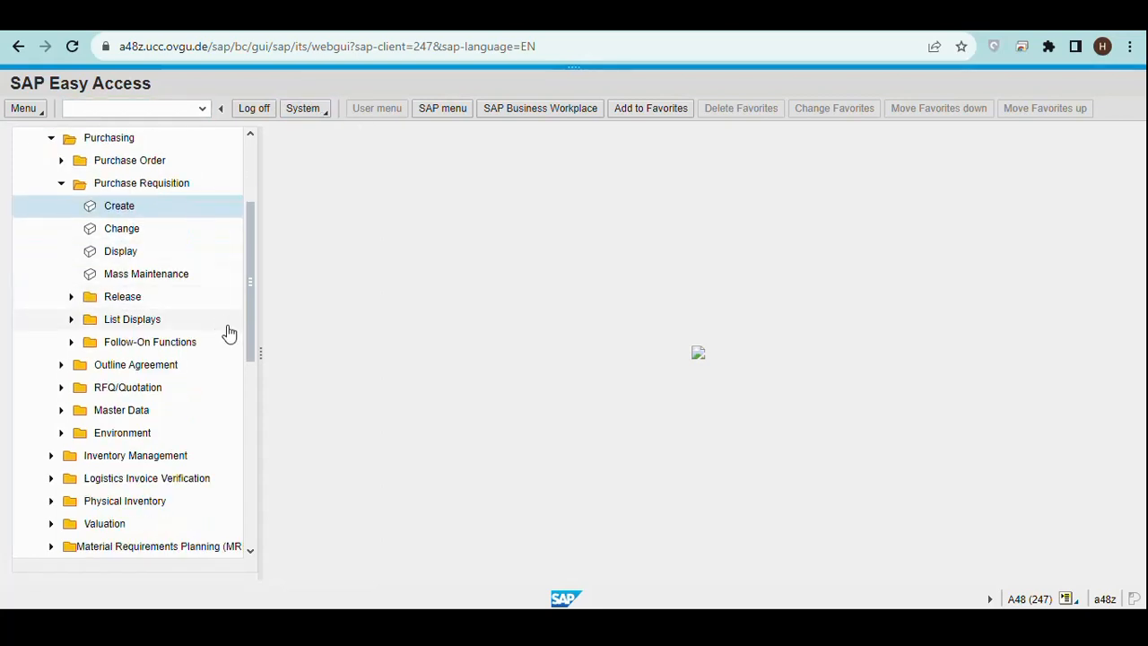
scroll(225, 334, down, 1)
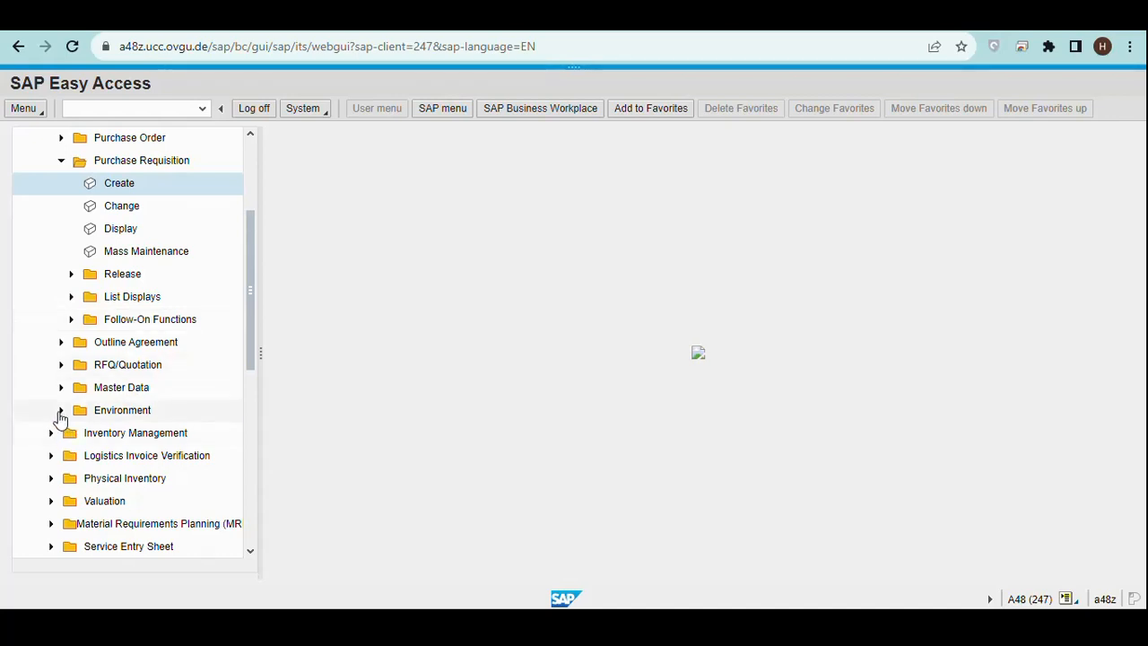
click(60, 411)
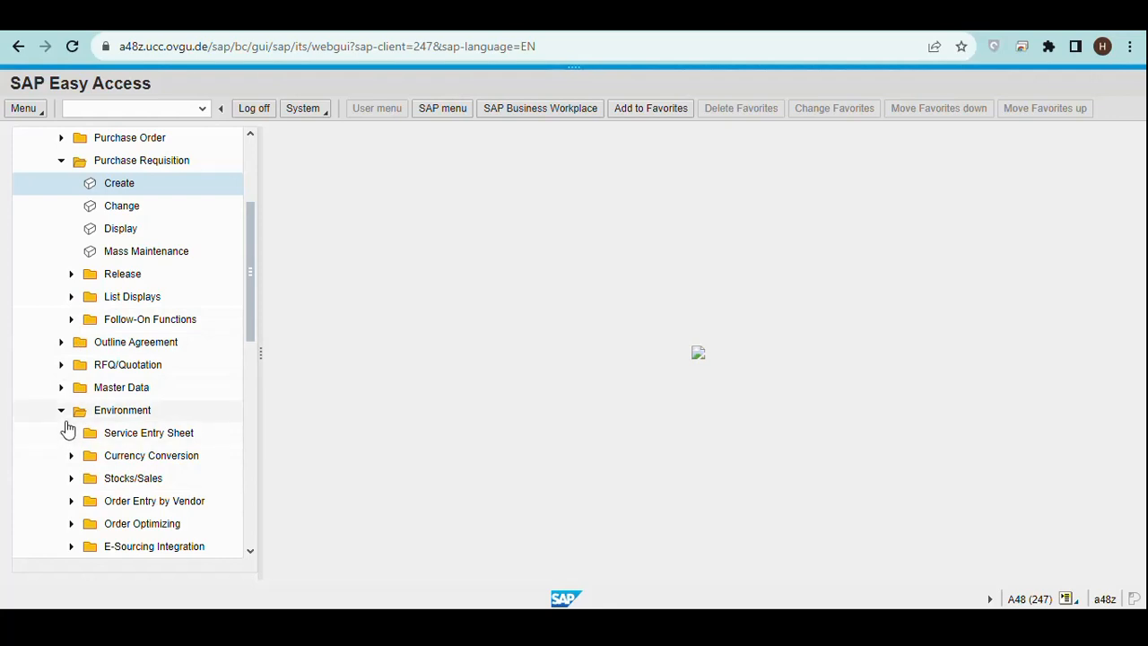
scroll(66, 424, down, 1)
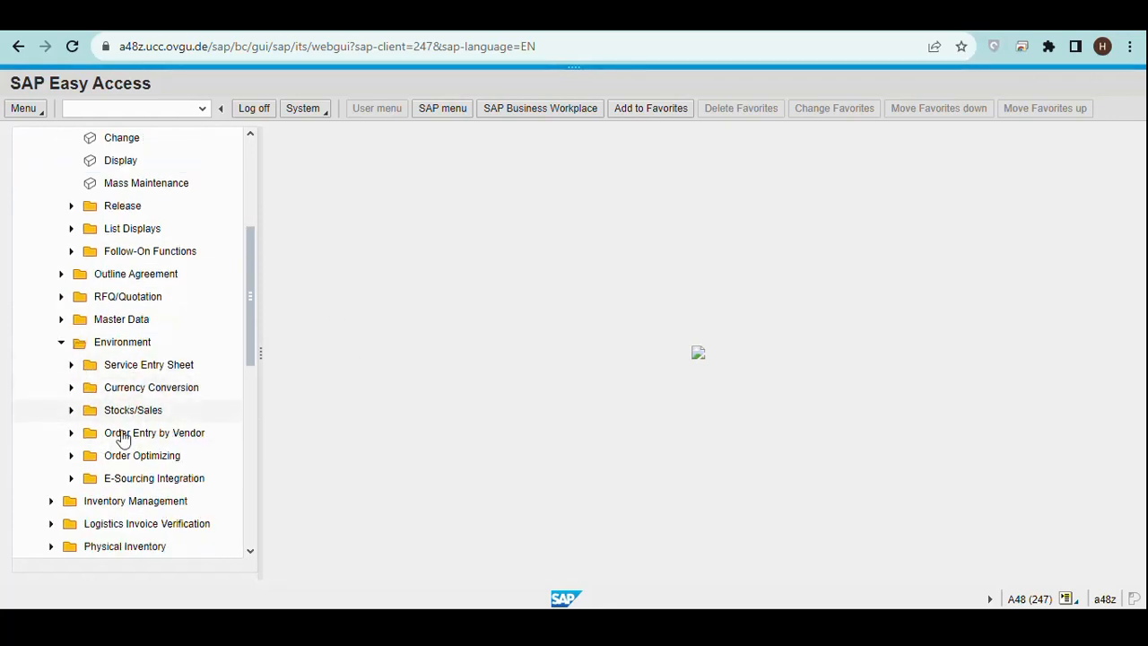
scroll(63, 215, up, 2)
click(59, 229)
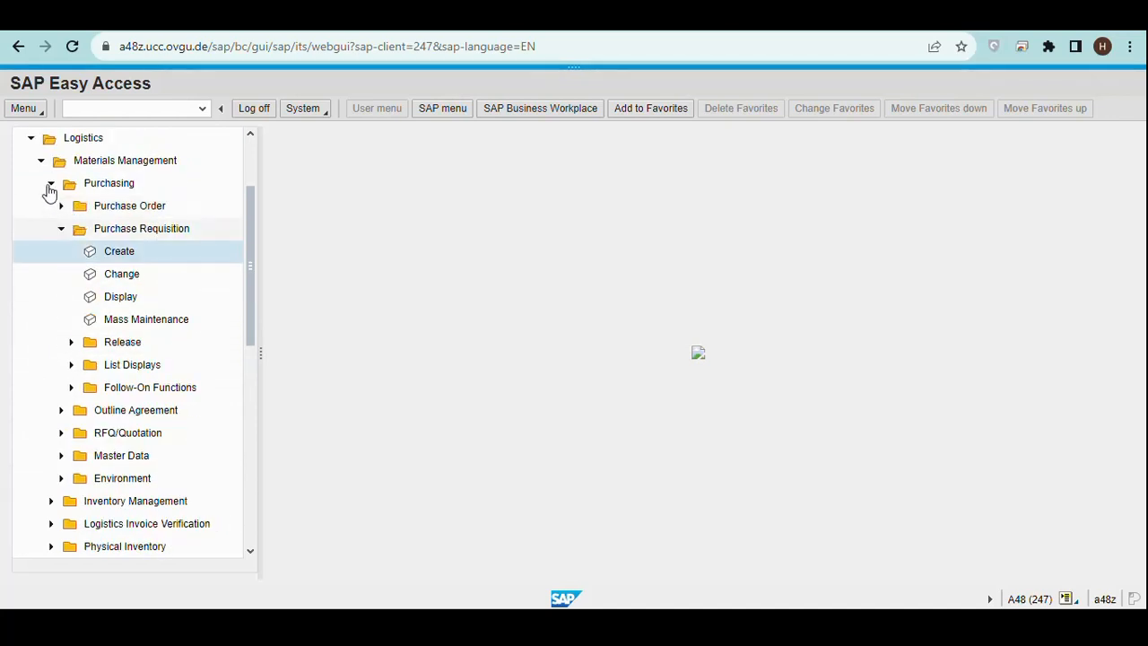
- Display the Stock/Requirements List for material CHLO1110 at plant MI00 under Inventory Management's stock environment, and exit it after reviewing
click(50, 184)
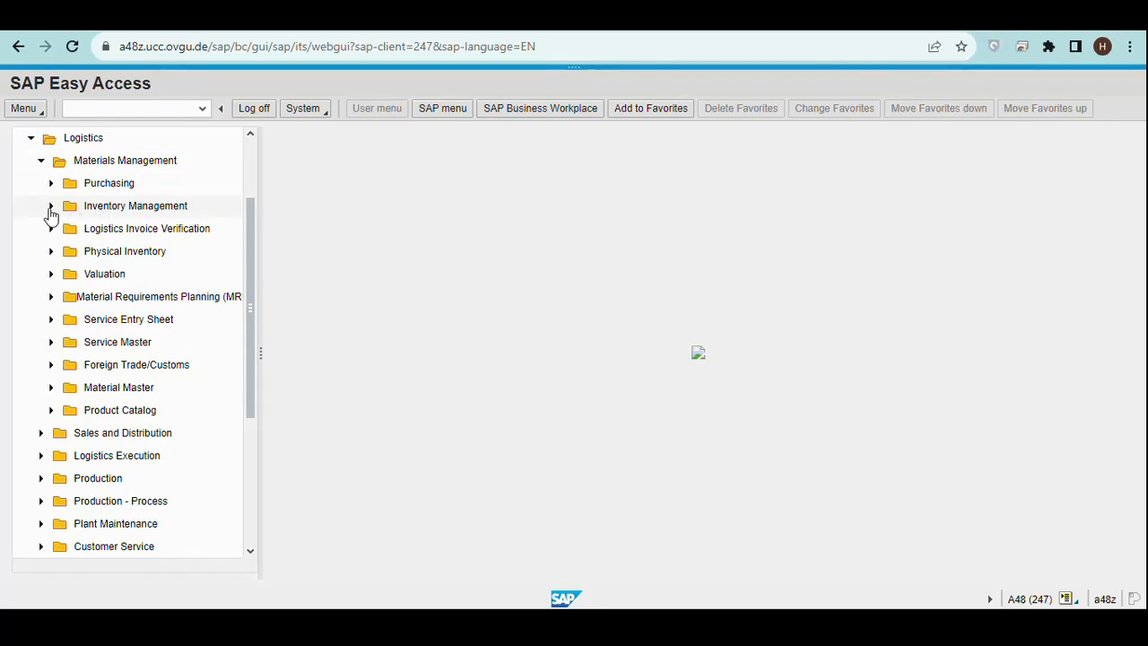
click(52, 207)
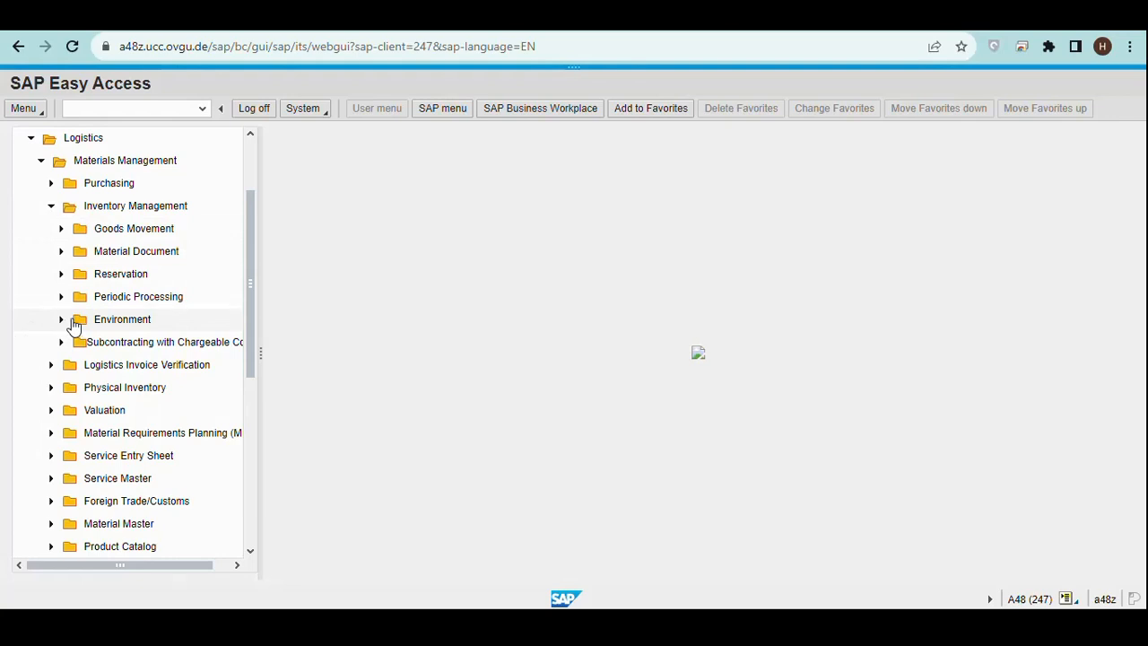
click(51, 387)
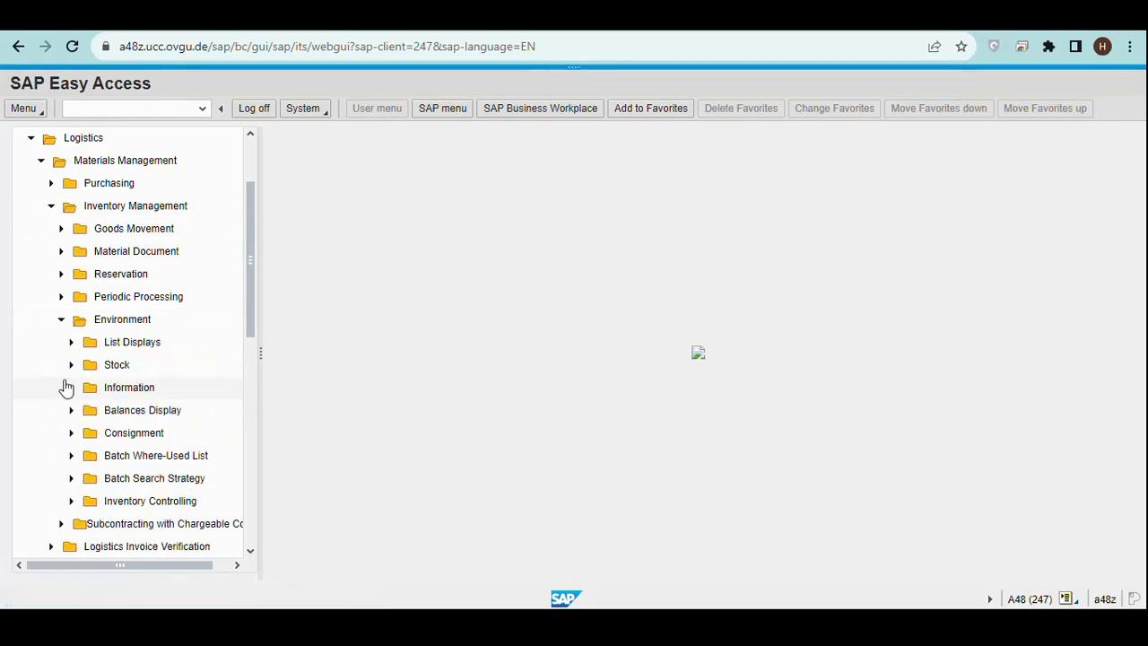
click(71, 365)
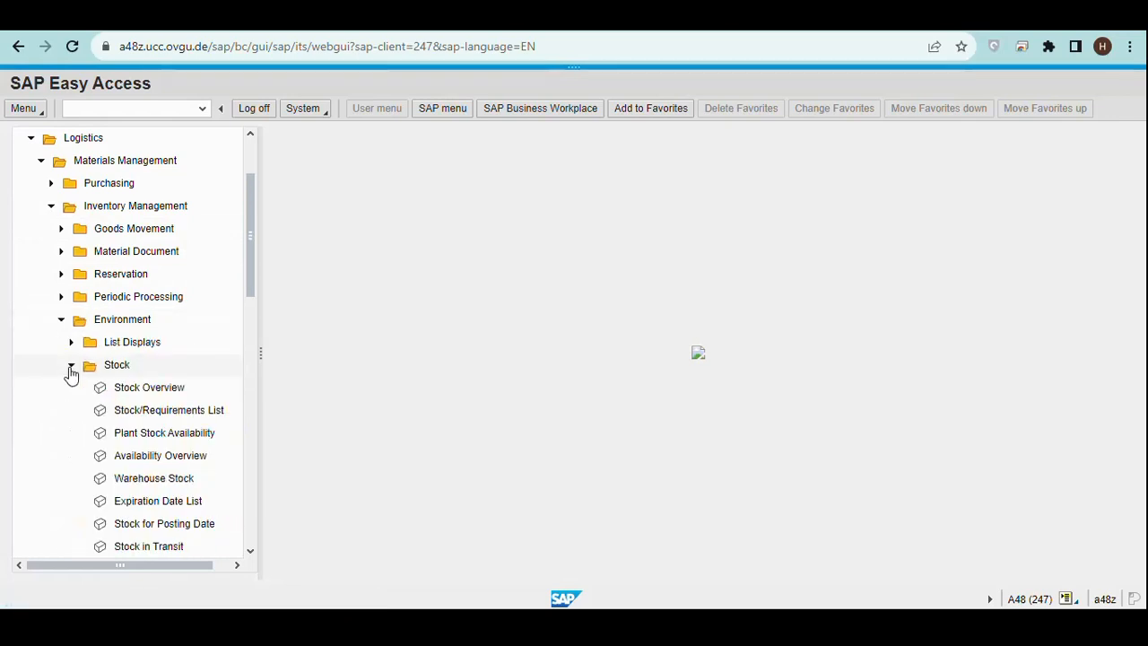
click(148, 417)
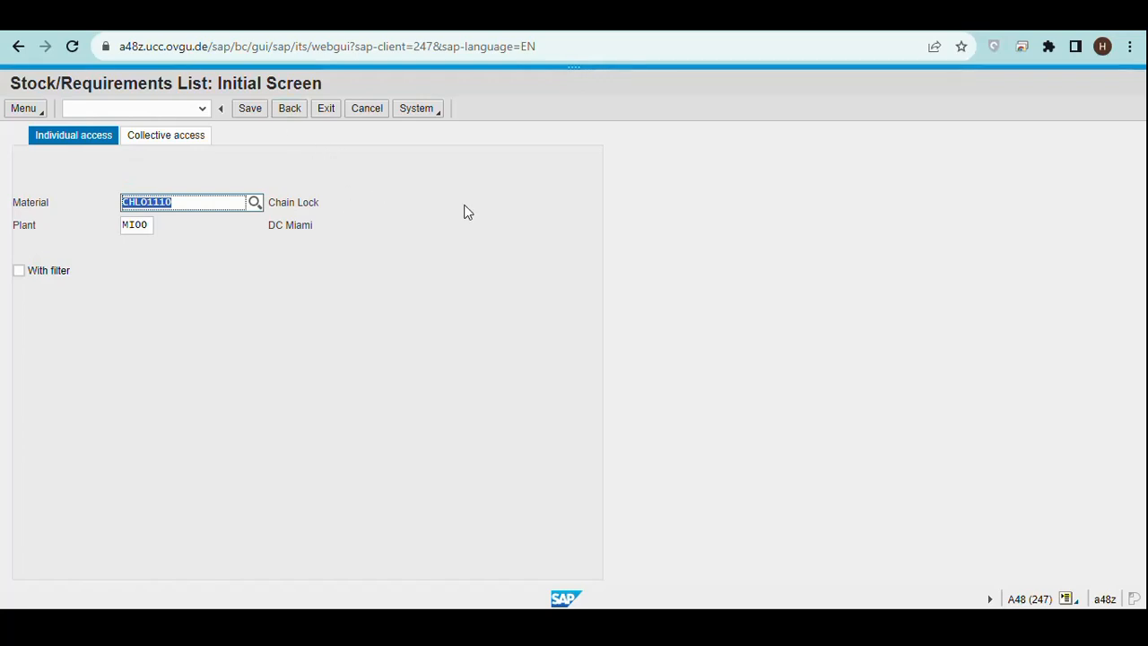
key(Return)
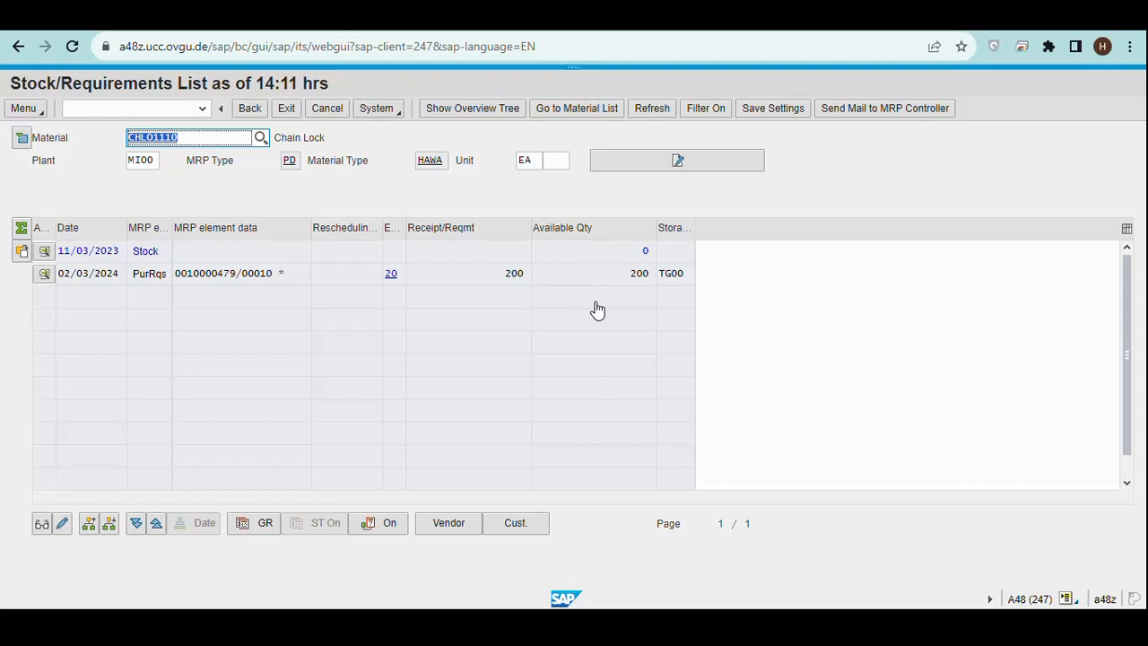
click(283, 109)
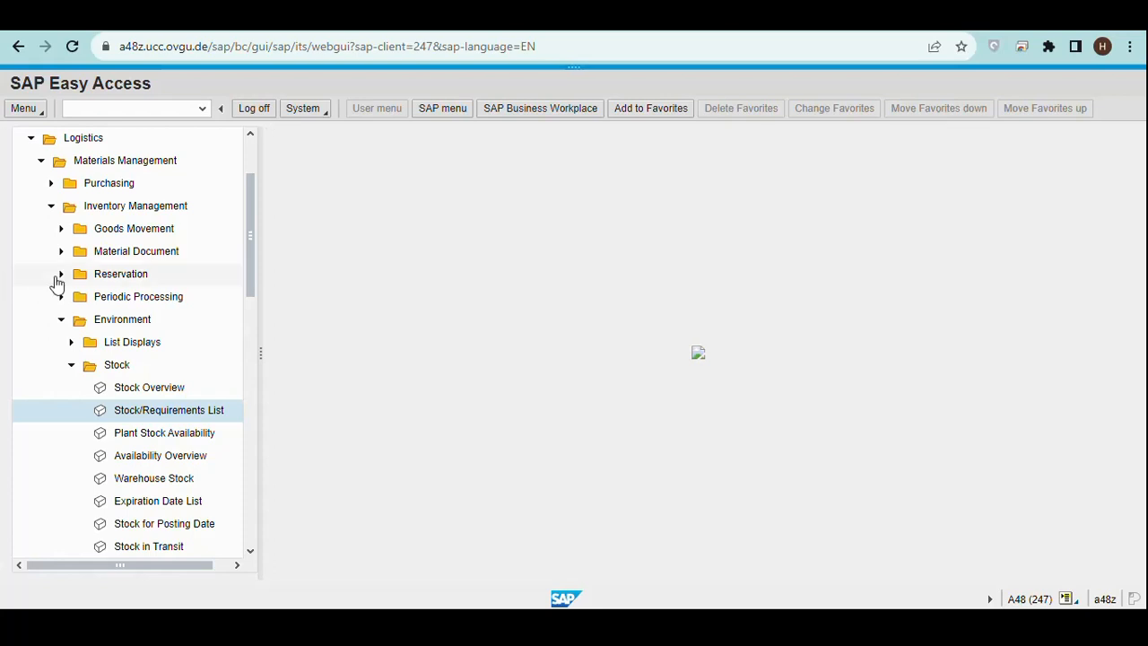
- Collapse the Inventory Management folders and start creating a Request for Quotation from the Purchasing functions
click(68, 367)
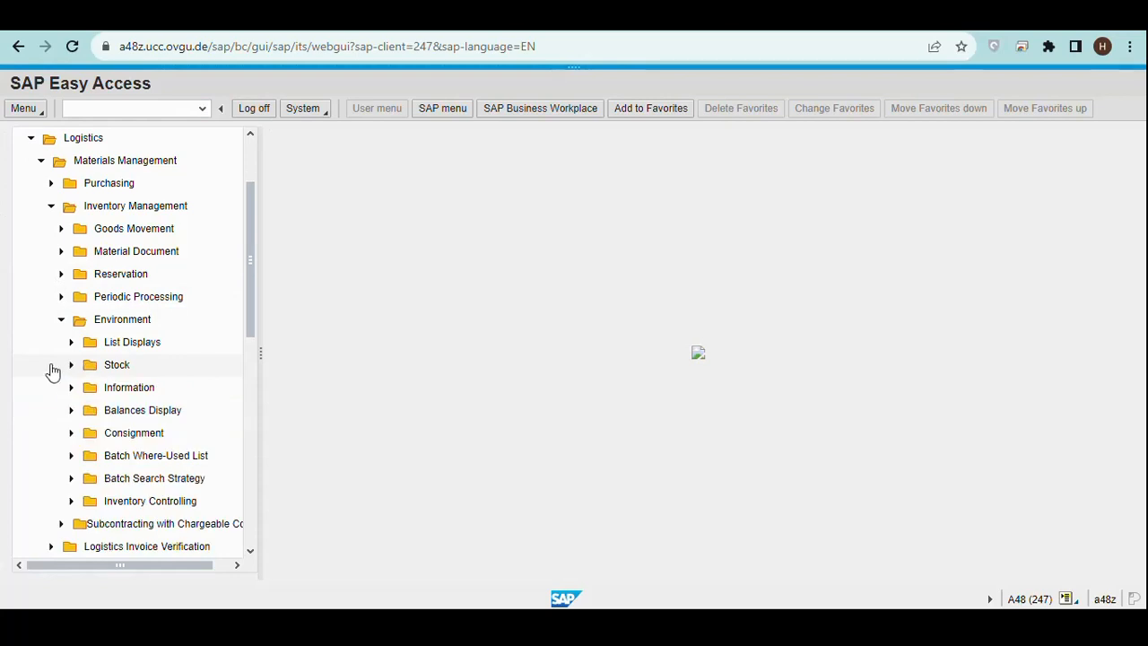
click(55, 321)
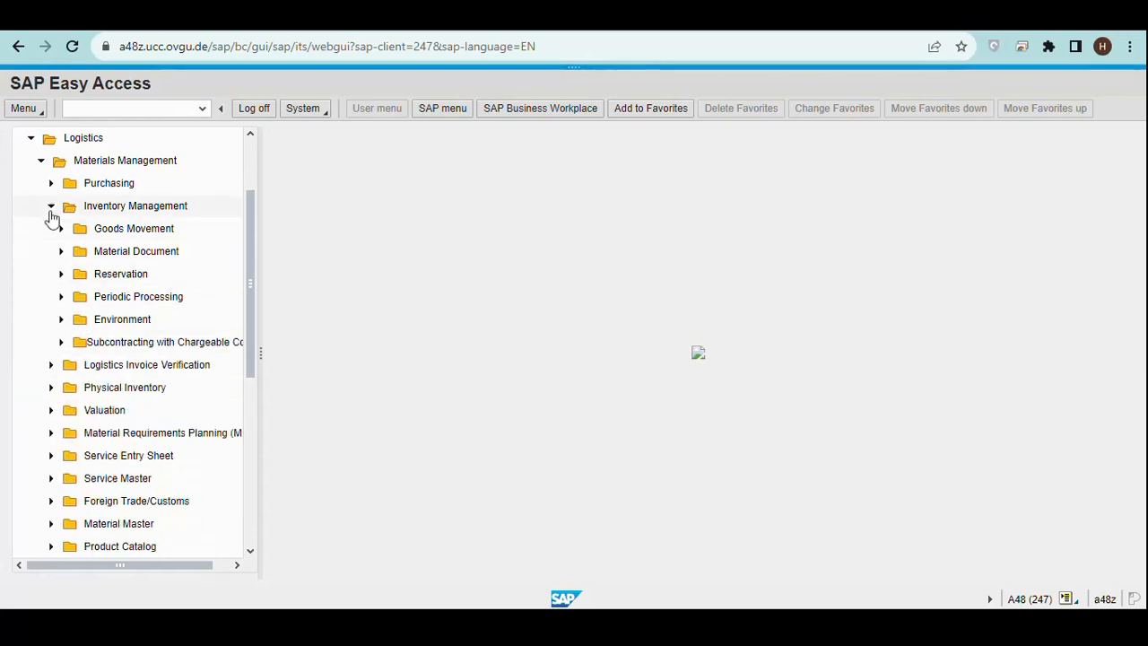
click(51, 206)
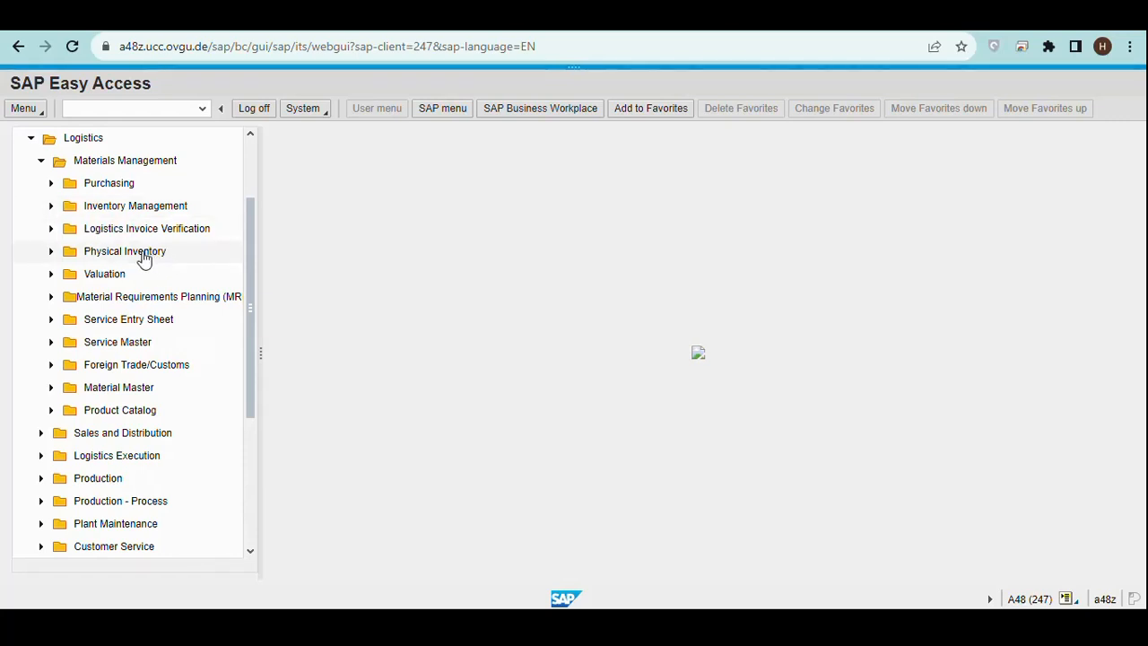
click(50, 185)
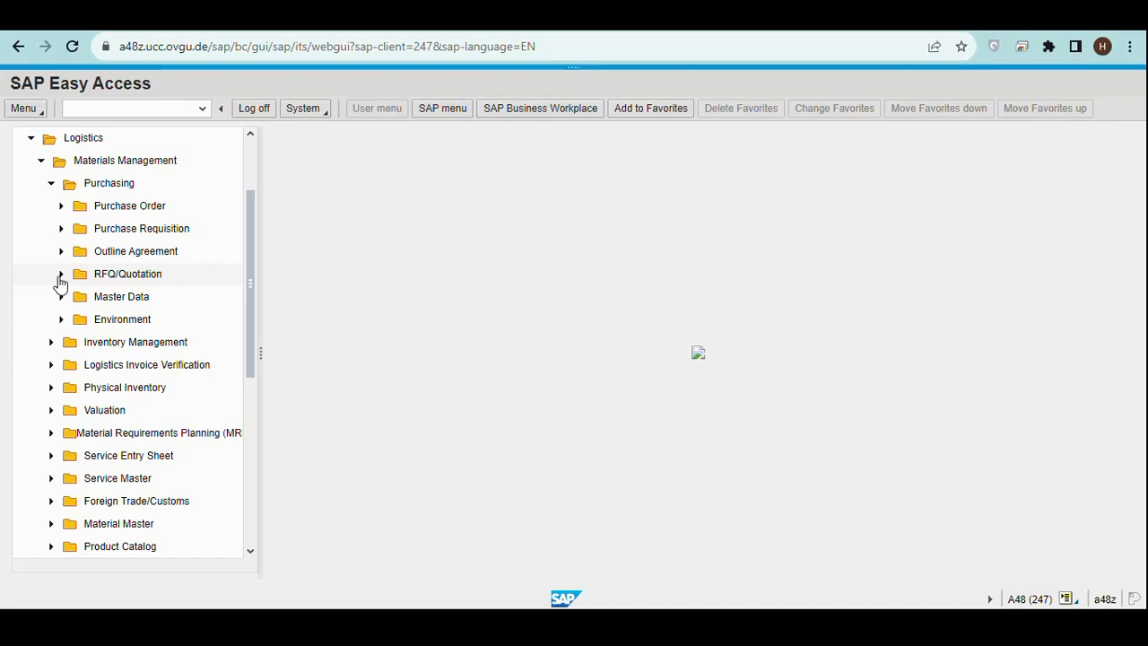
click(60, 276)
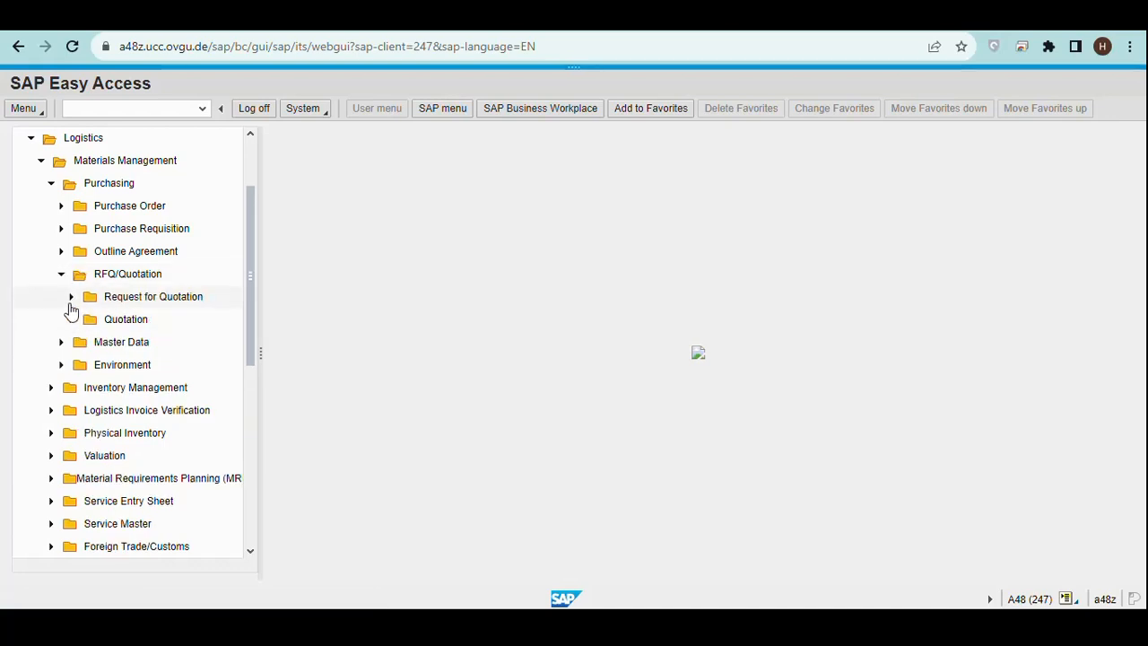
click(71, 298)
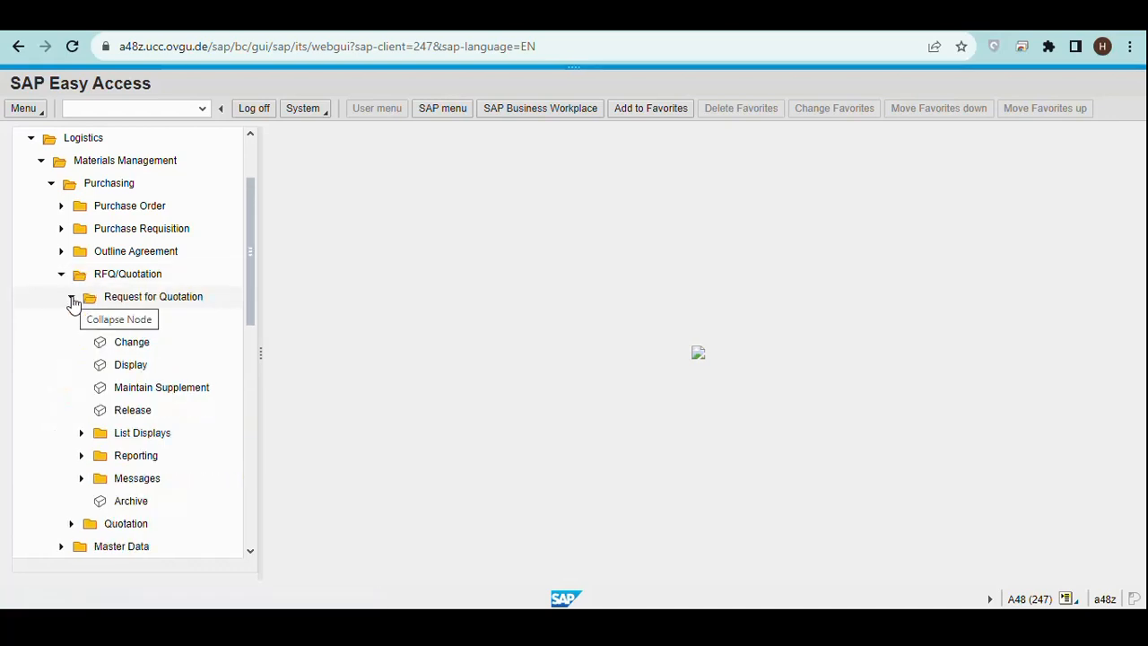
double_click(126, 319)
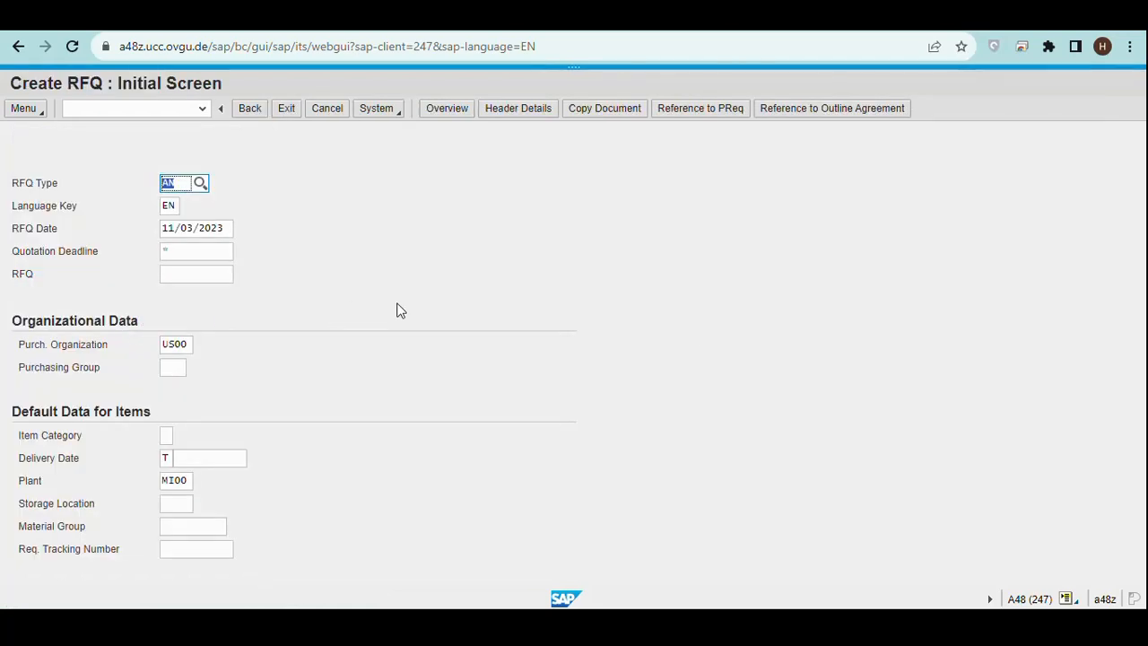
- Set the RFQ's quotation deadline to 12/01/2023 using the calendar
click(174, 251)
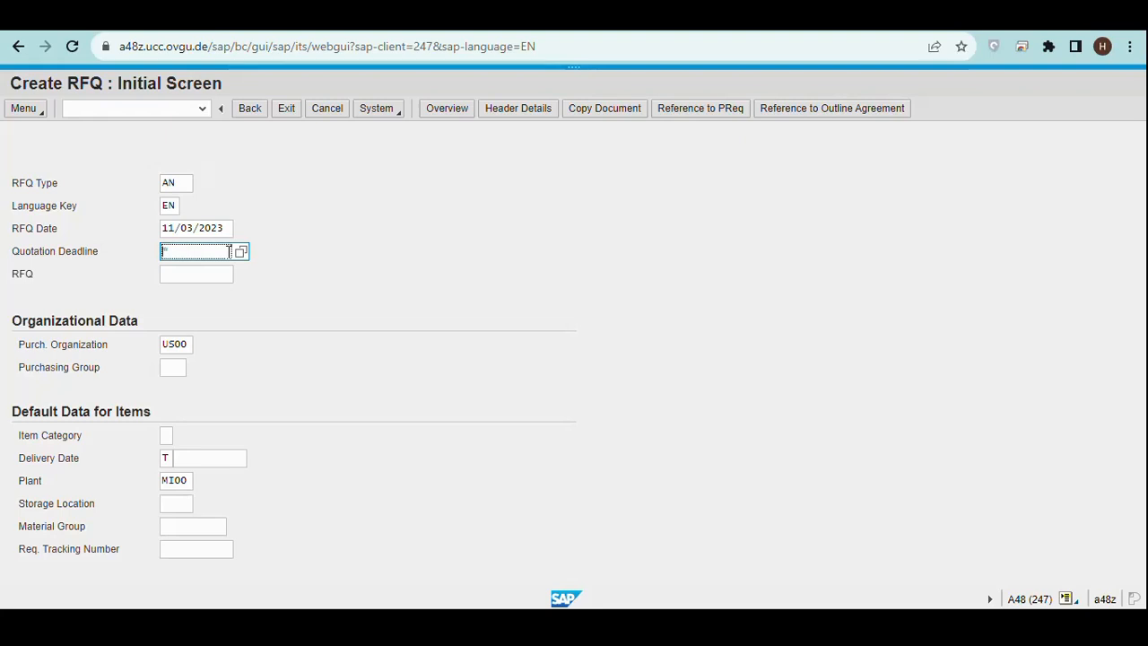
click(240, 252)
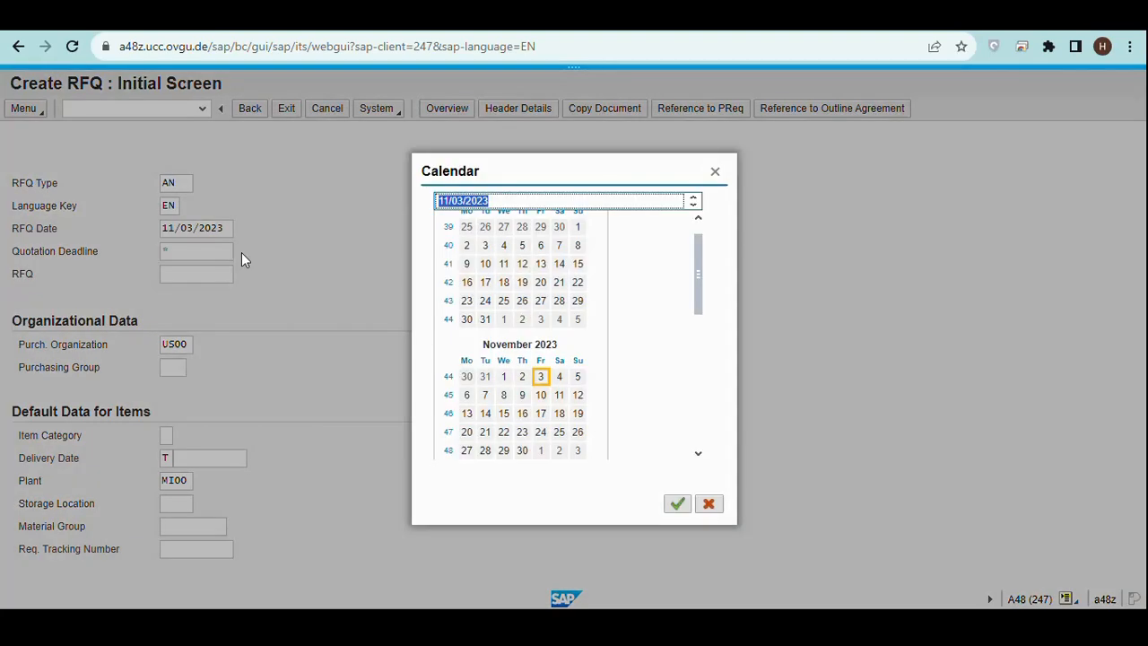
click(700, 454)
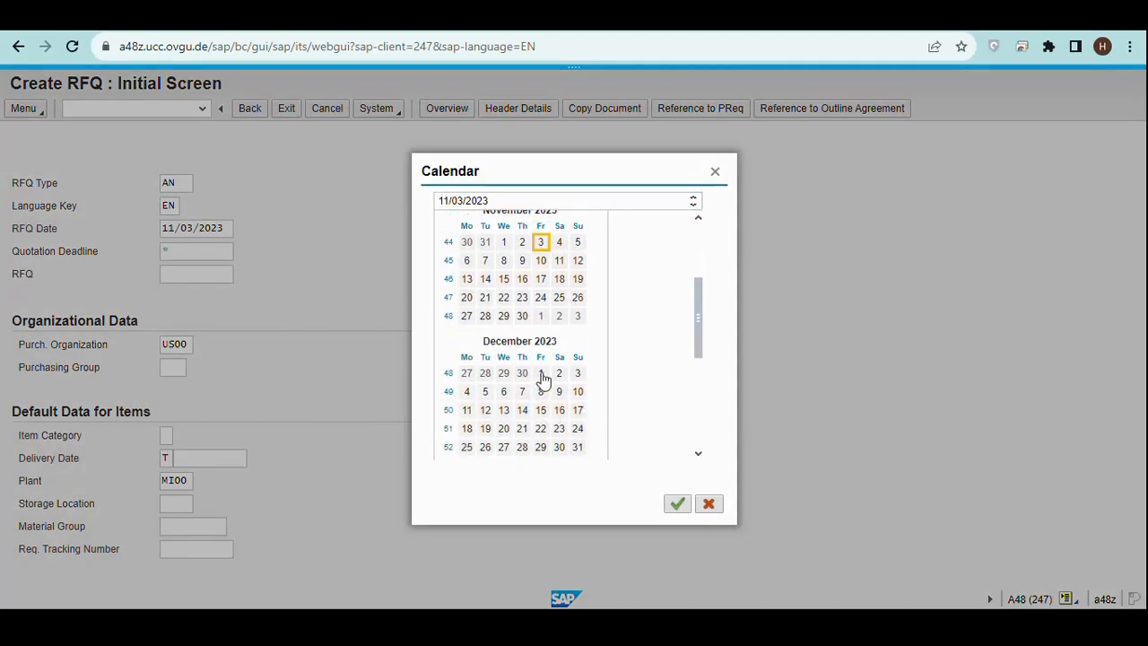
double_click(541, 377)
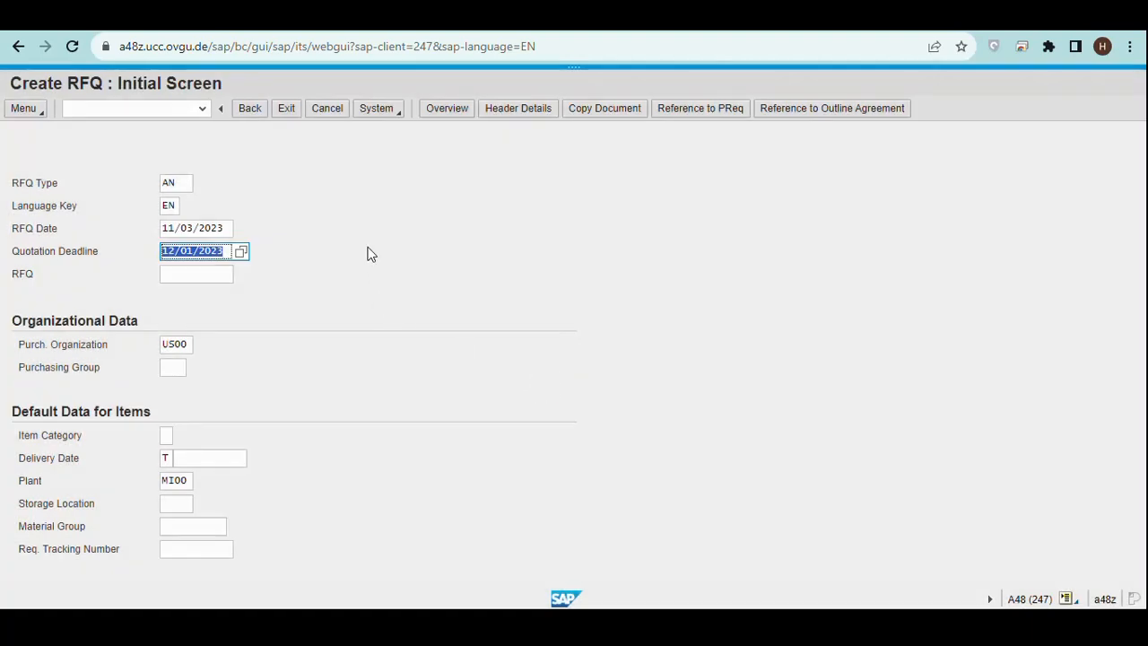
- Assign purchasing group N00 in the RFQ's organizational data
click(178, 369)
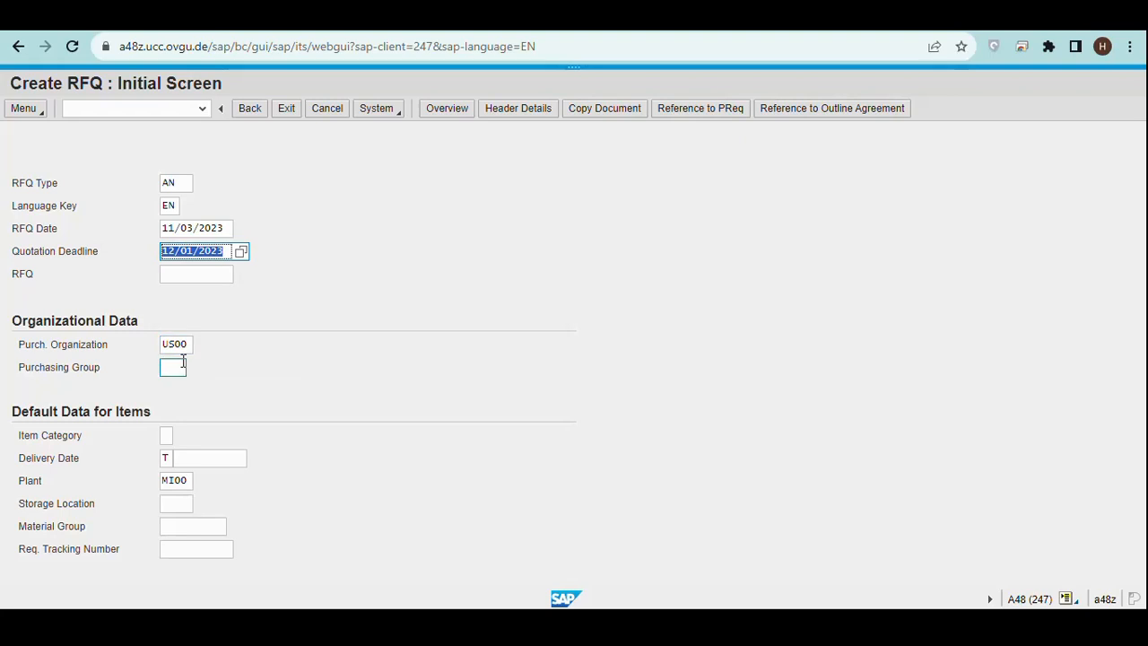
text(N)
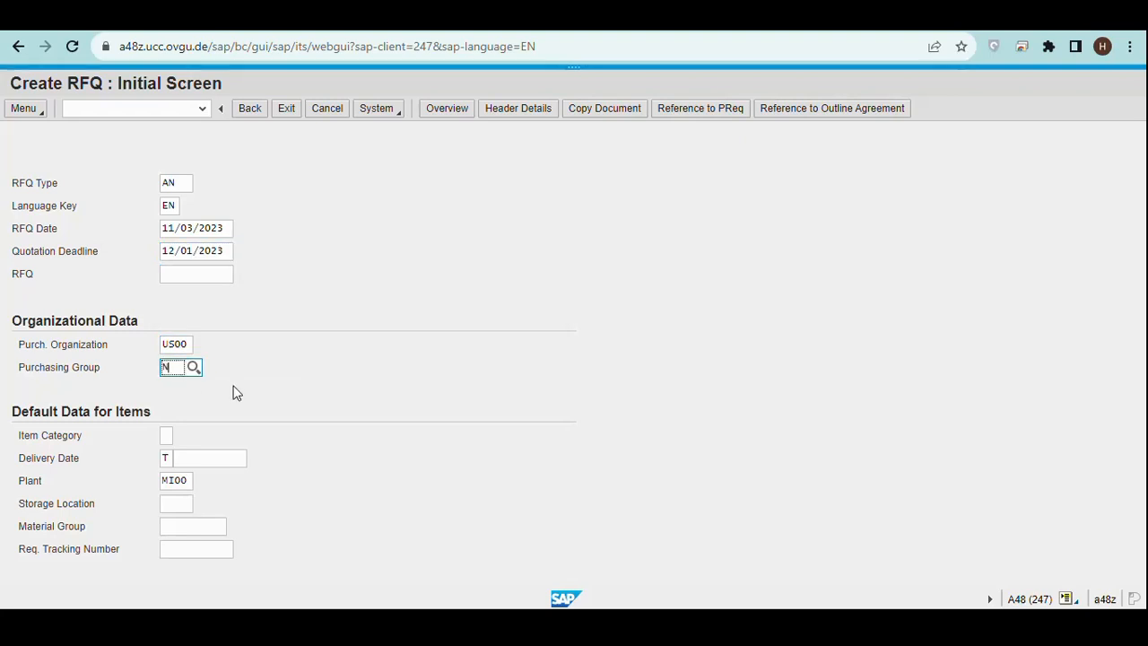
text(00)
click(237, 393)
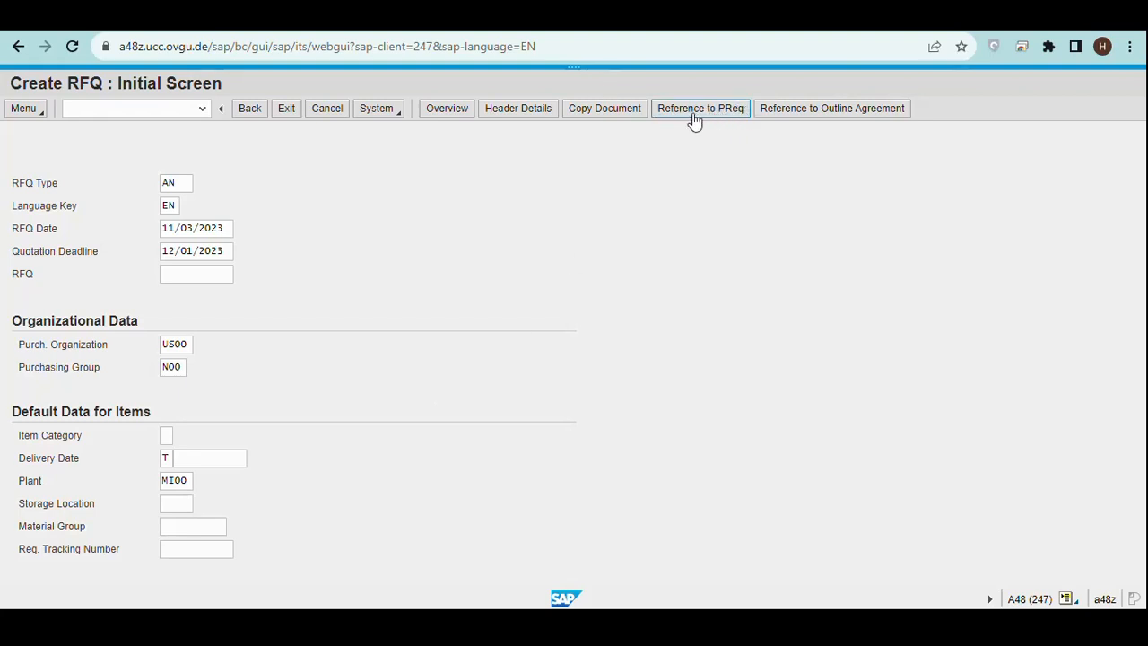
- Reference the saved purchase requisition in the RFQ and adopt all of its items with details
click(731, 116)
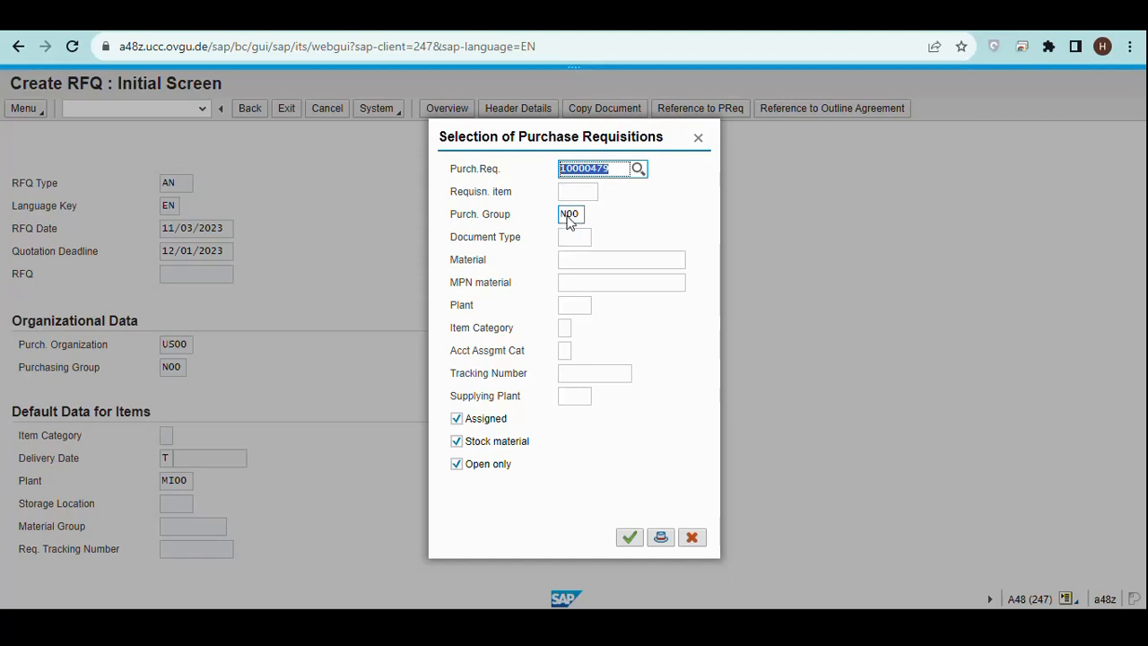
click(634, 536)
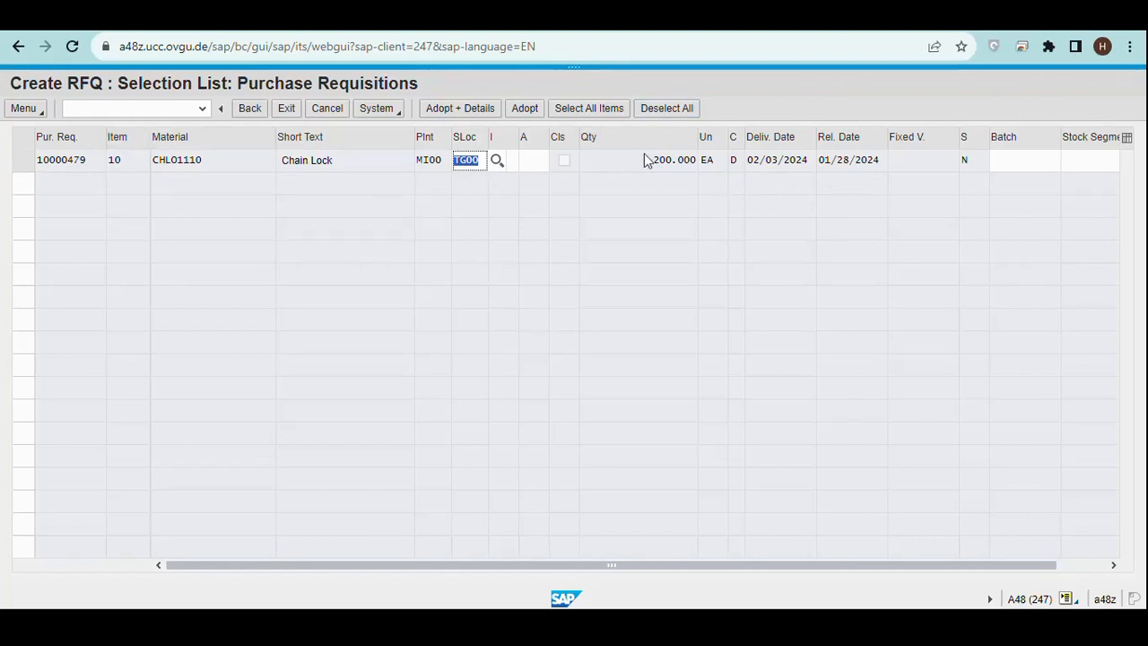
click(595, 110)
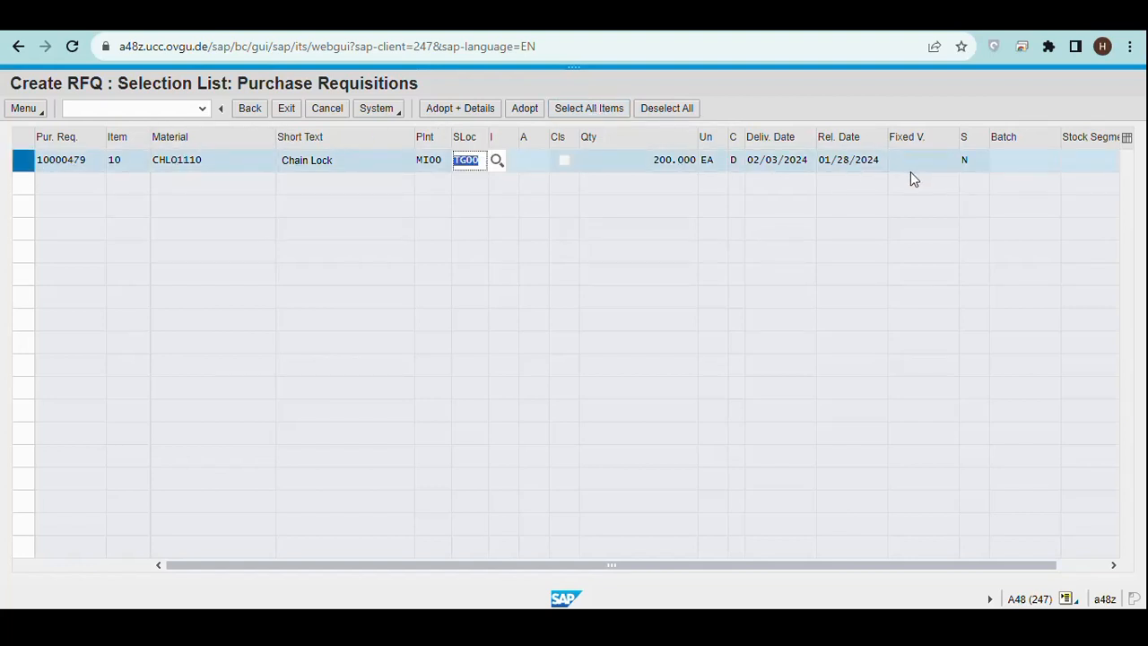
click(458, 109)
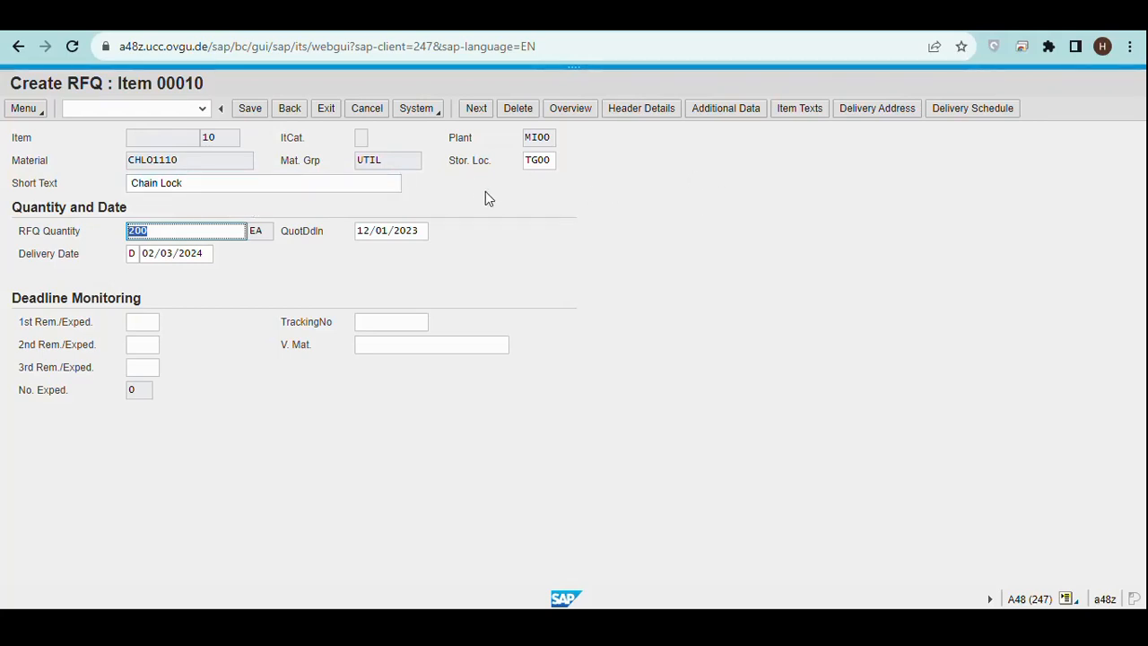
- Enter RFQ1110 as the collective number in the RFQ's header data and return to the item overview
click(635, 115)
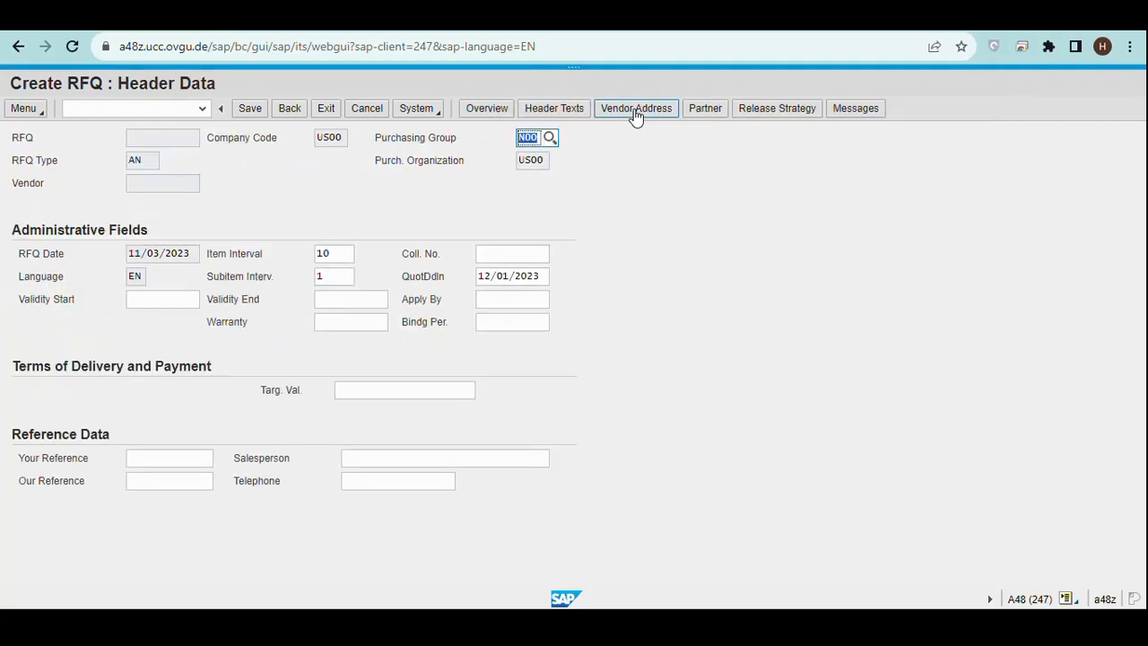
click(499, 253)
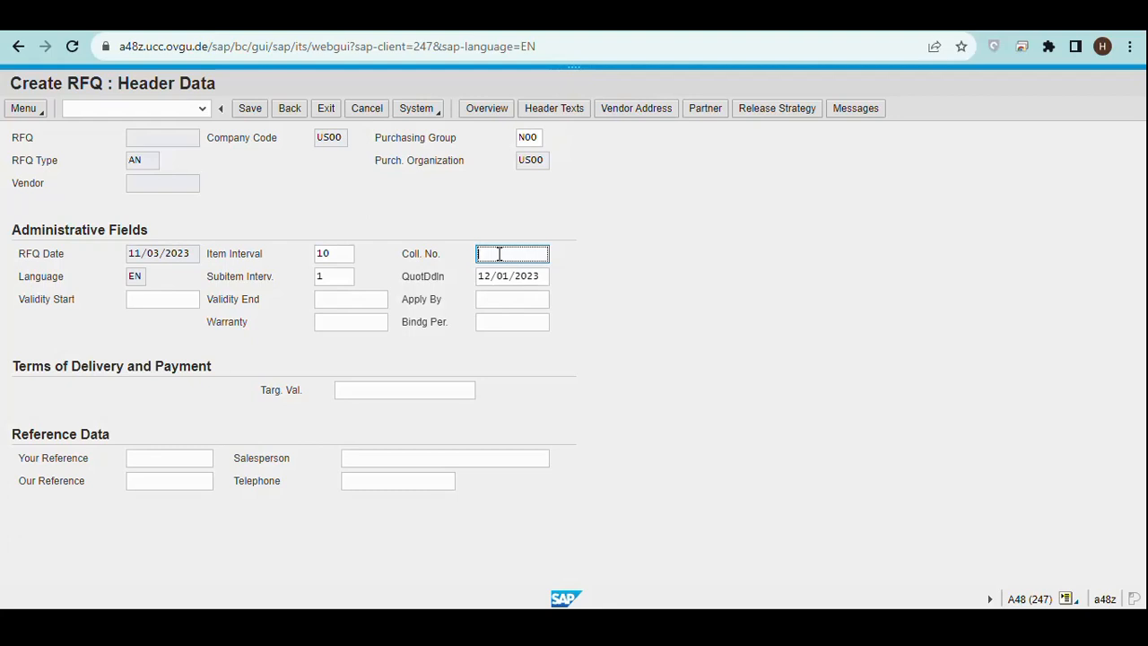
text(RFQ)
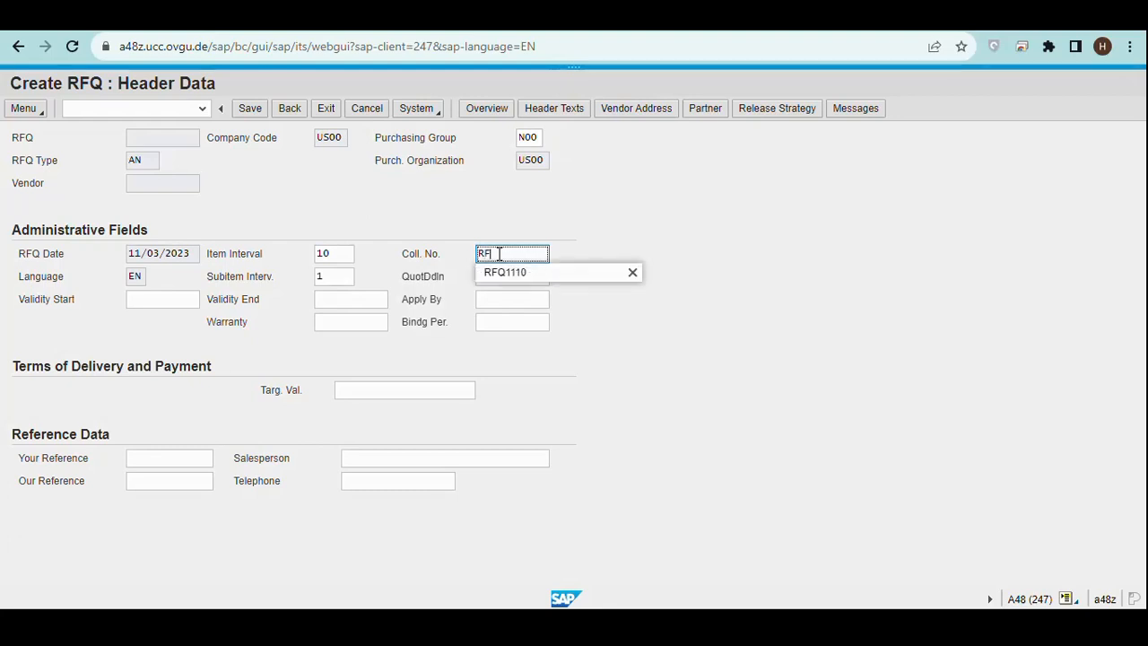
text(_11)
text(10)
click(539, 271)
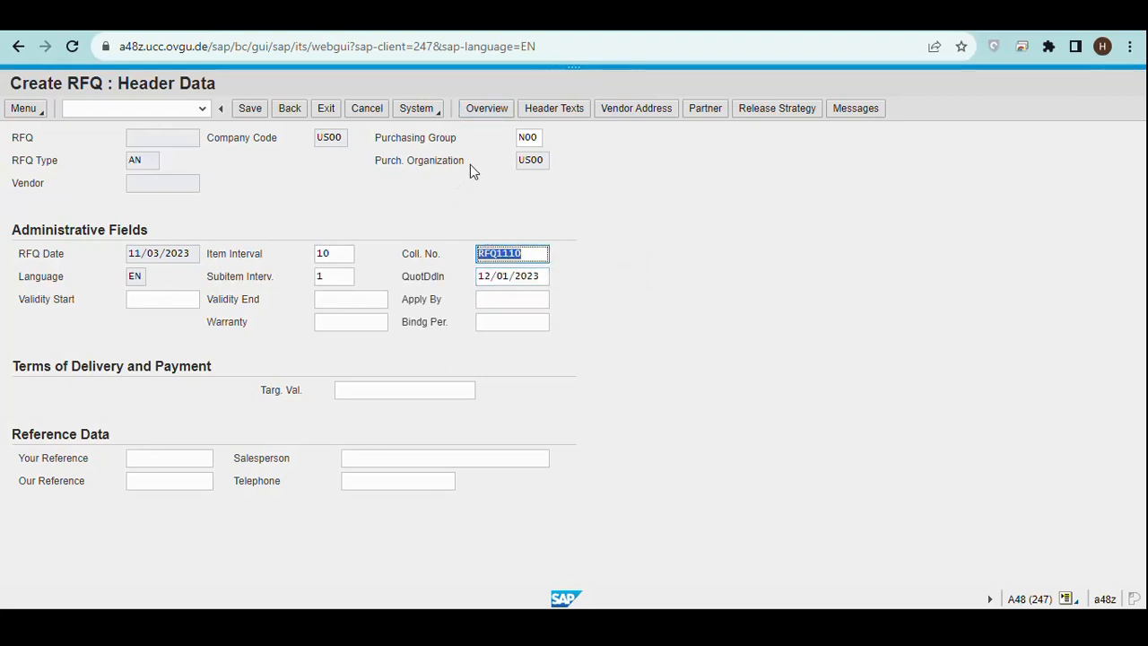
click(473, 115)
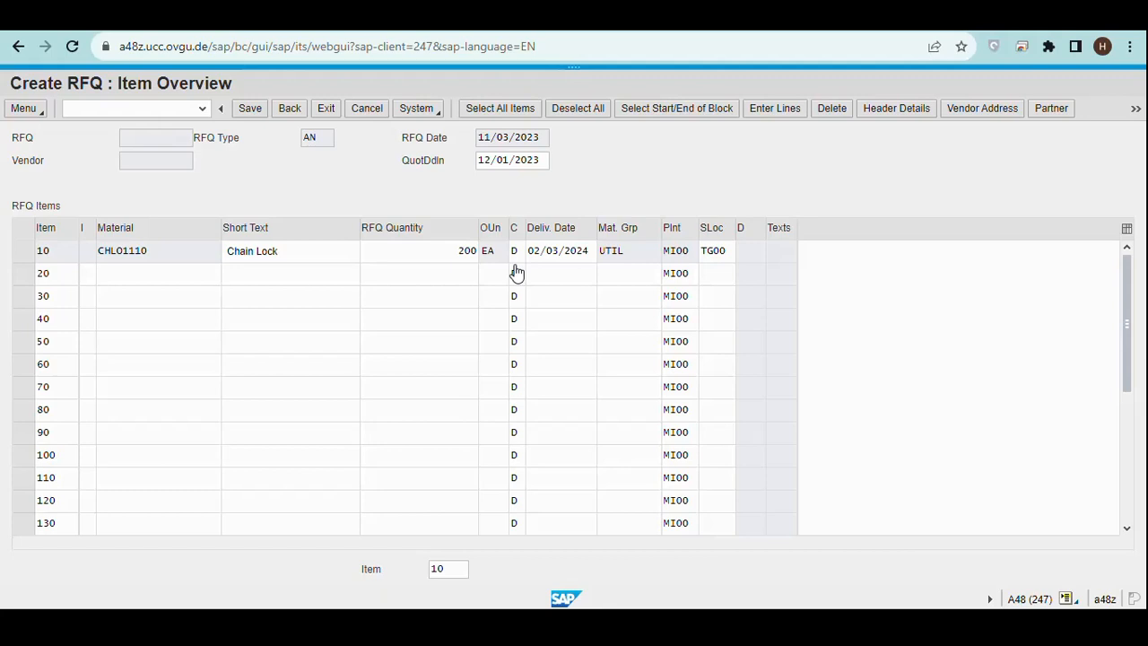
- Search for the RFQ's vendor using search term *110 and country US
click(962, 109)
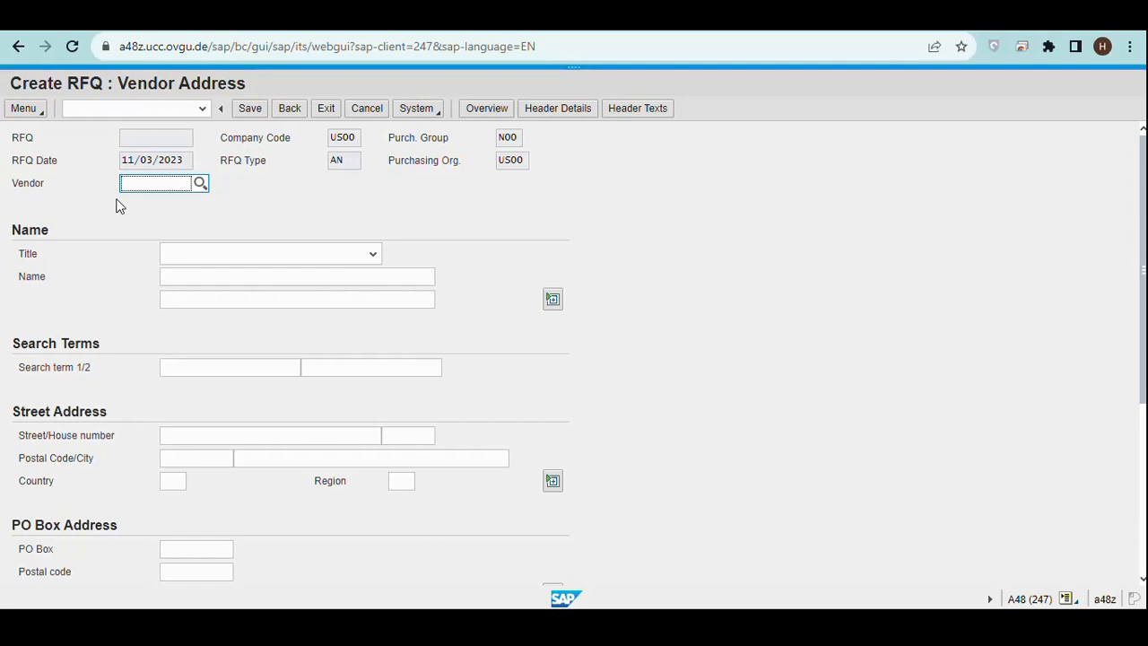
click(200, 185)
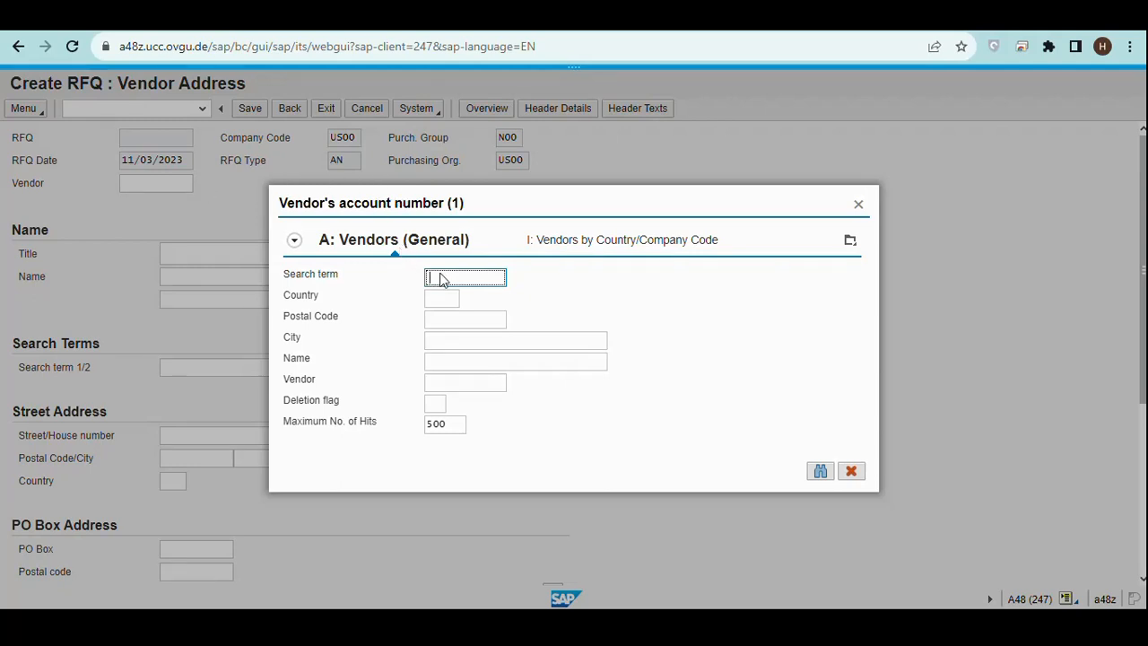
text(0)
click(436, 299)
text(U)
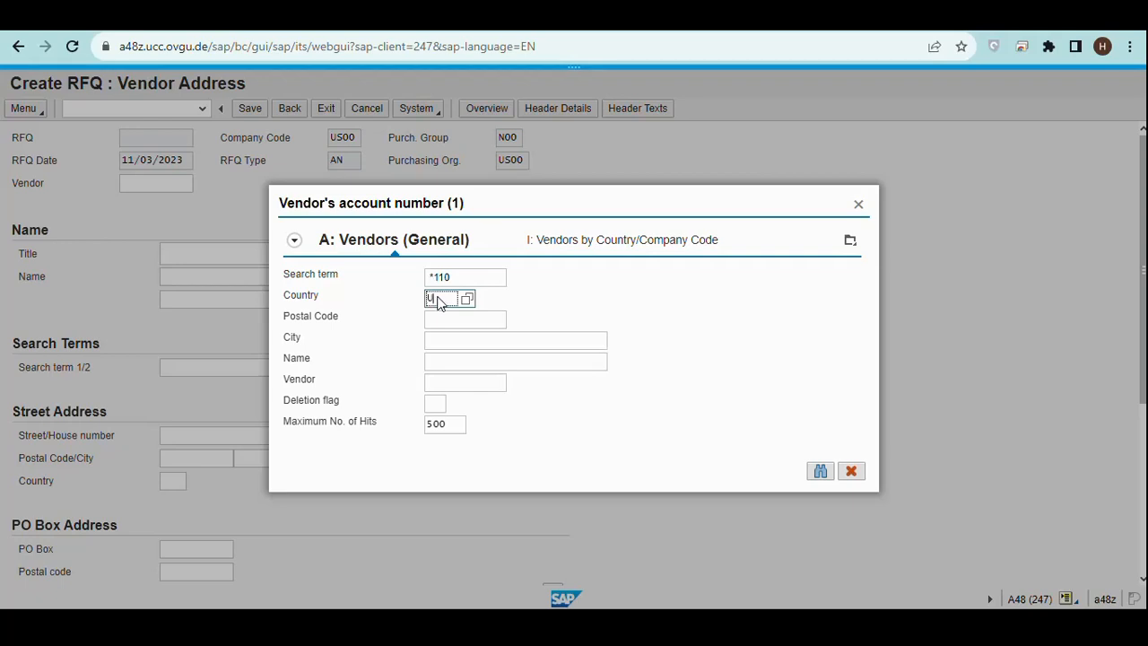
text(S)
click(431, 320)
click(819, 472)
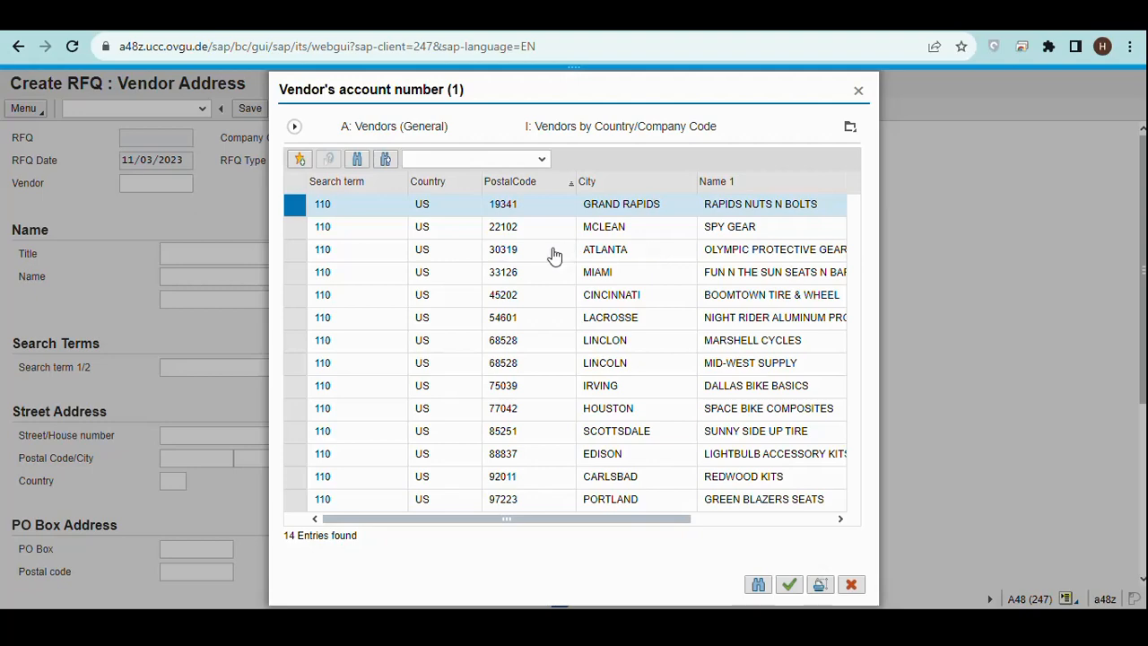
- Choose Mid-West Supply in Lincoln as the vendor, load its address data and save the RFQ
click(755, 362)
double_click(756, 362)
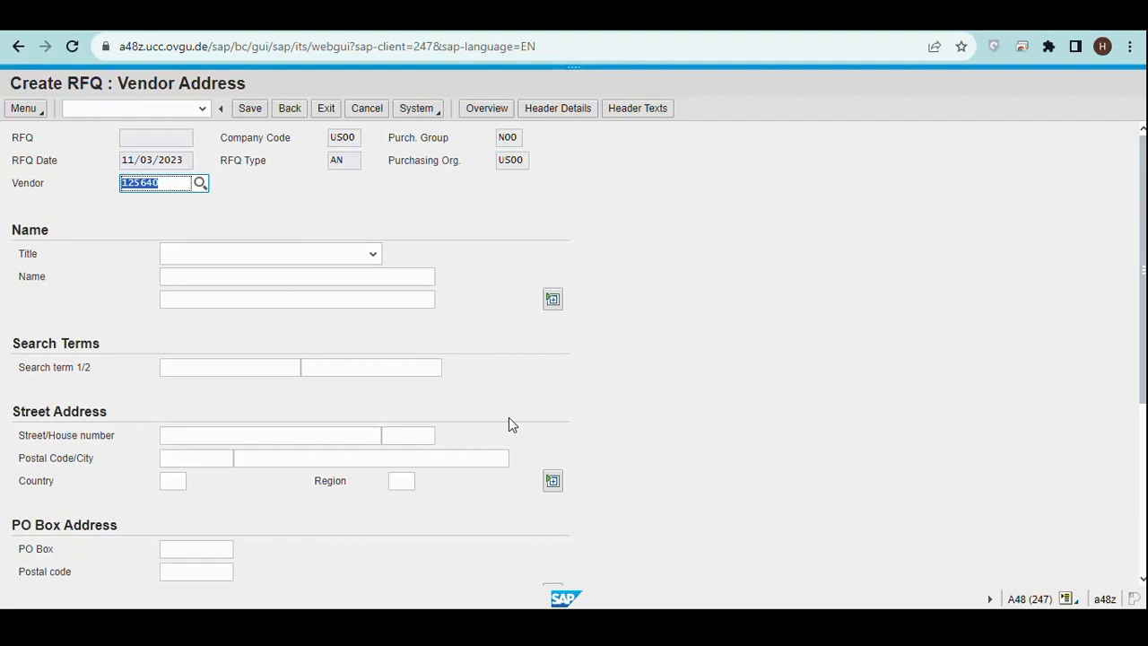
key(Return)
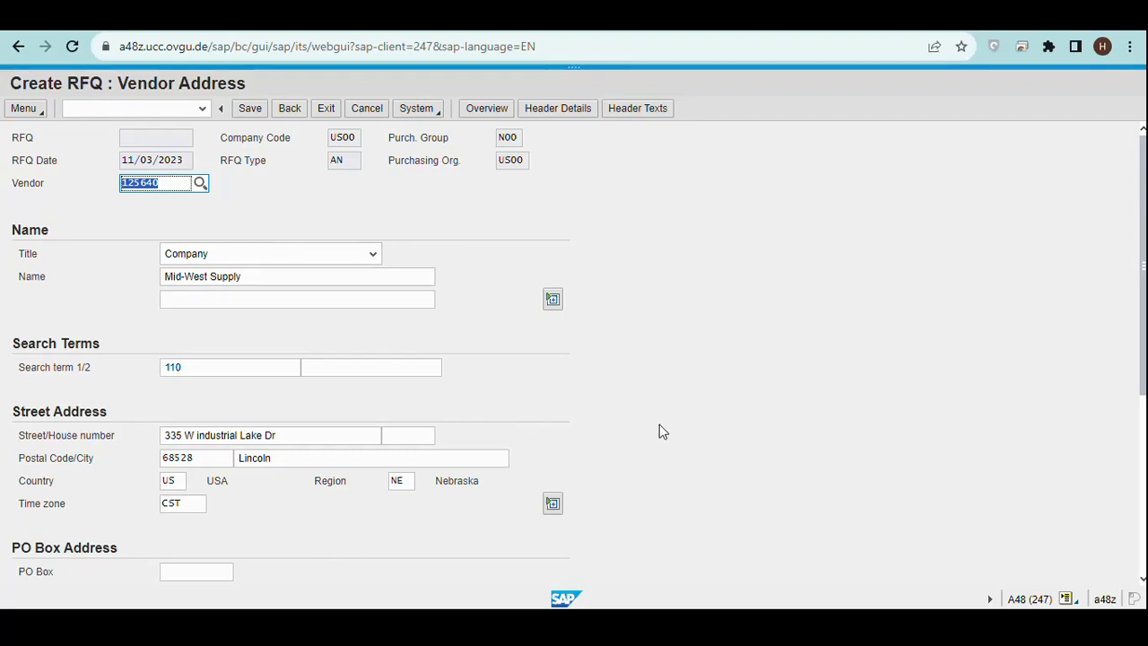
click(254, 114)
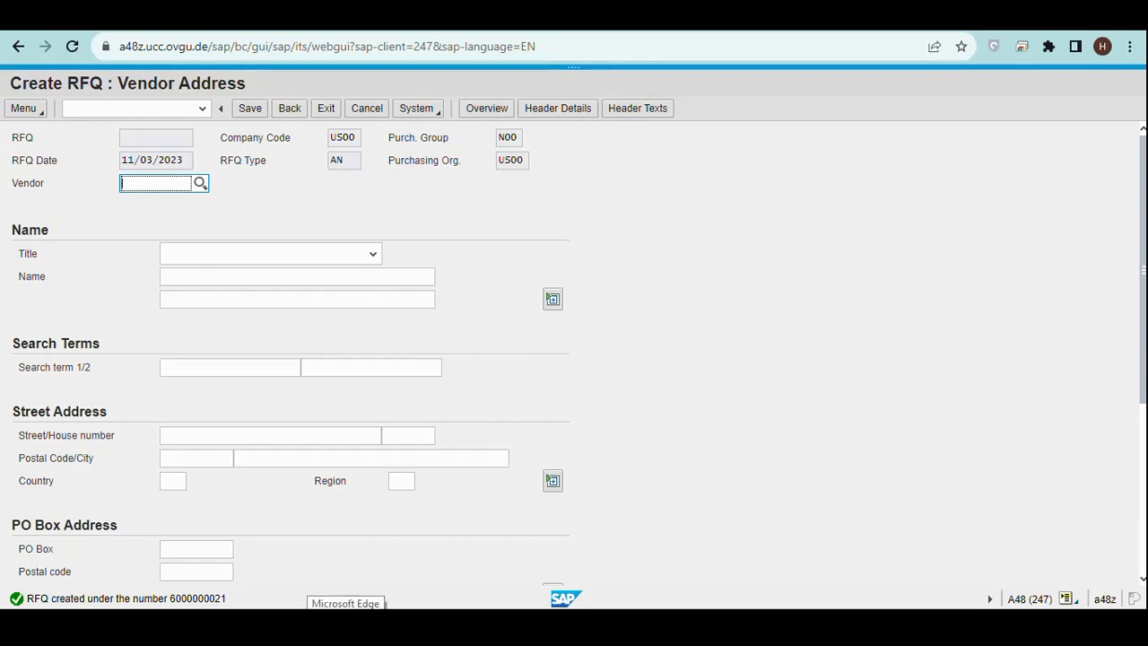
- Exit the vendor address and start another Request for Quotation with a quotation deadline of 12/01/2023
click(332, 115)
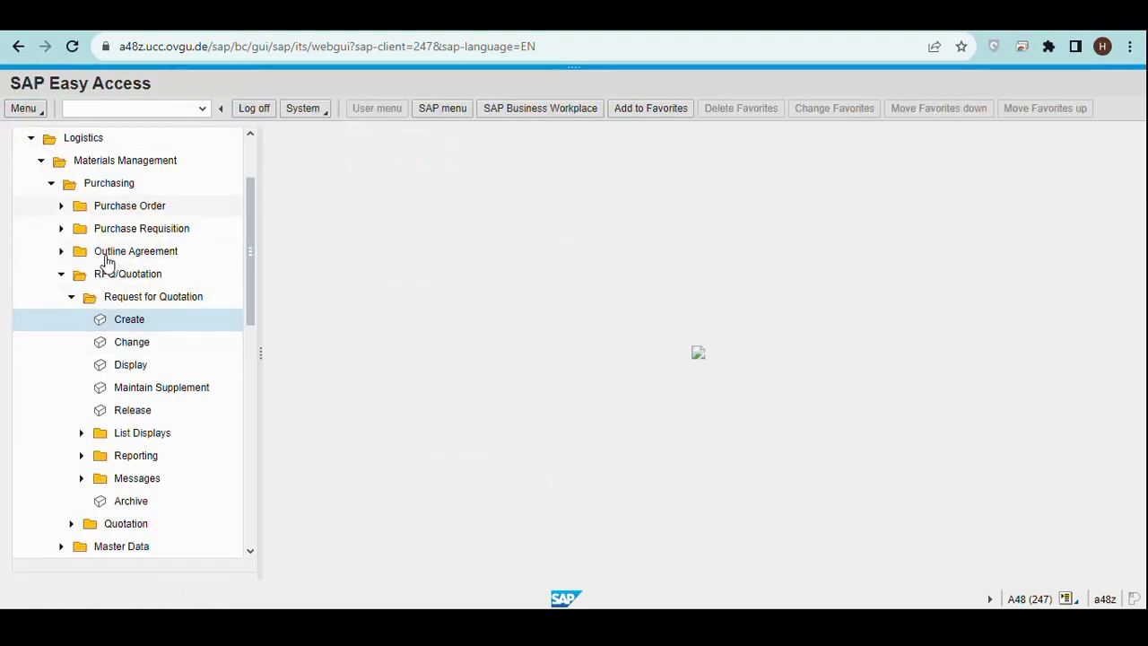
double_click(119, 324)
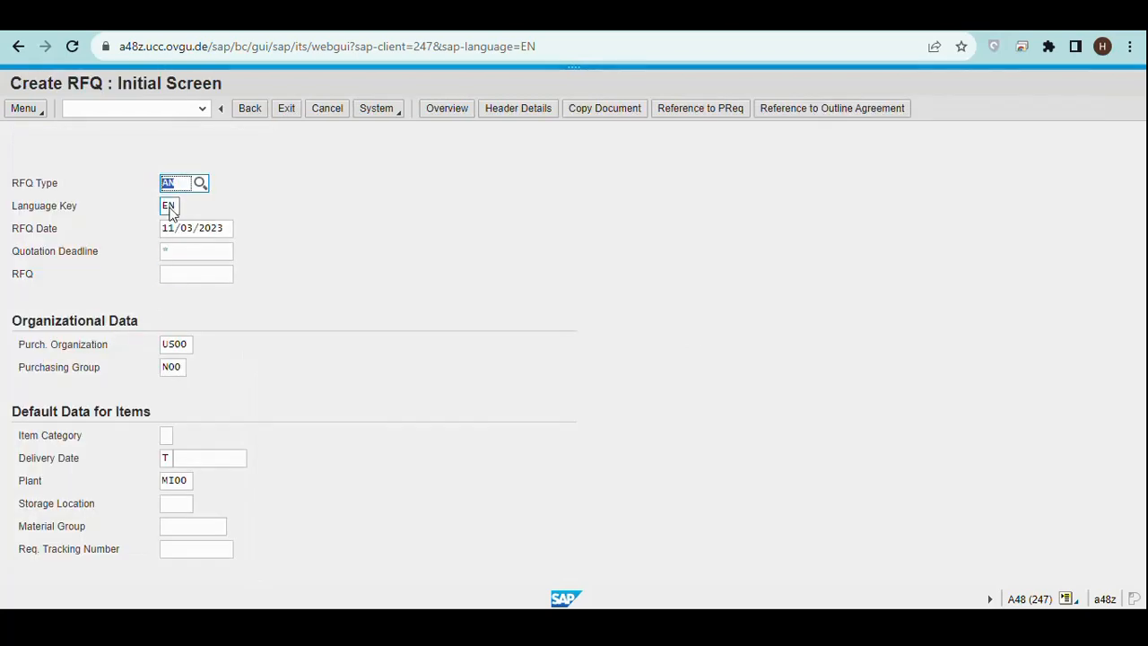
click(182, 251)
click(241, 254)
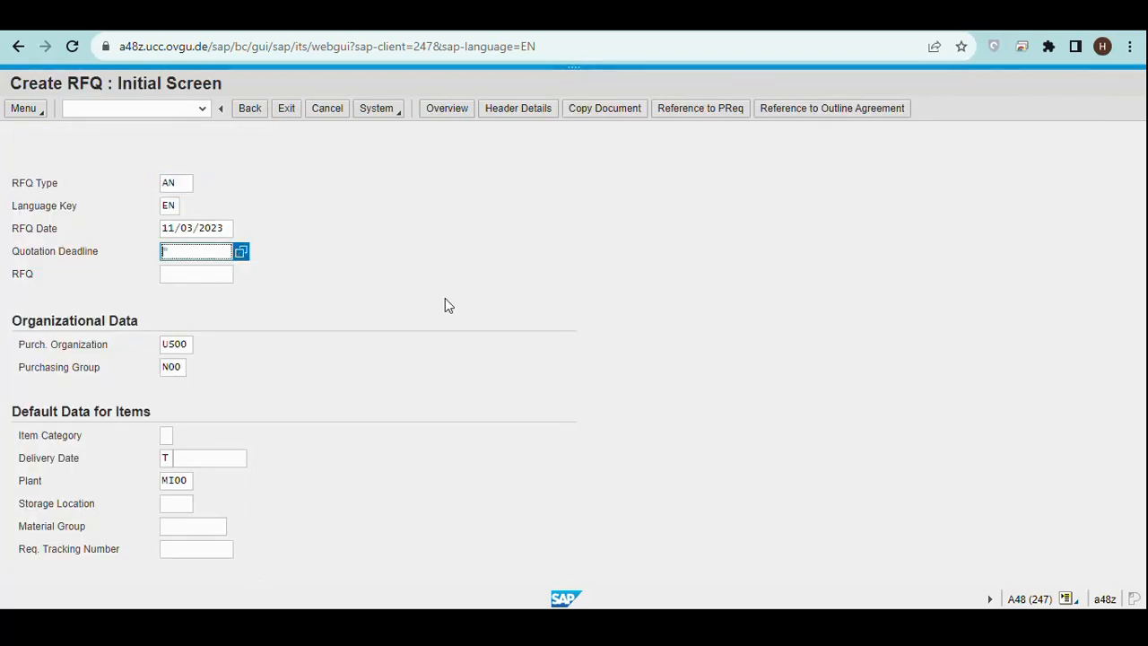
drag(702, 304, 693, 353)
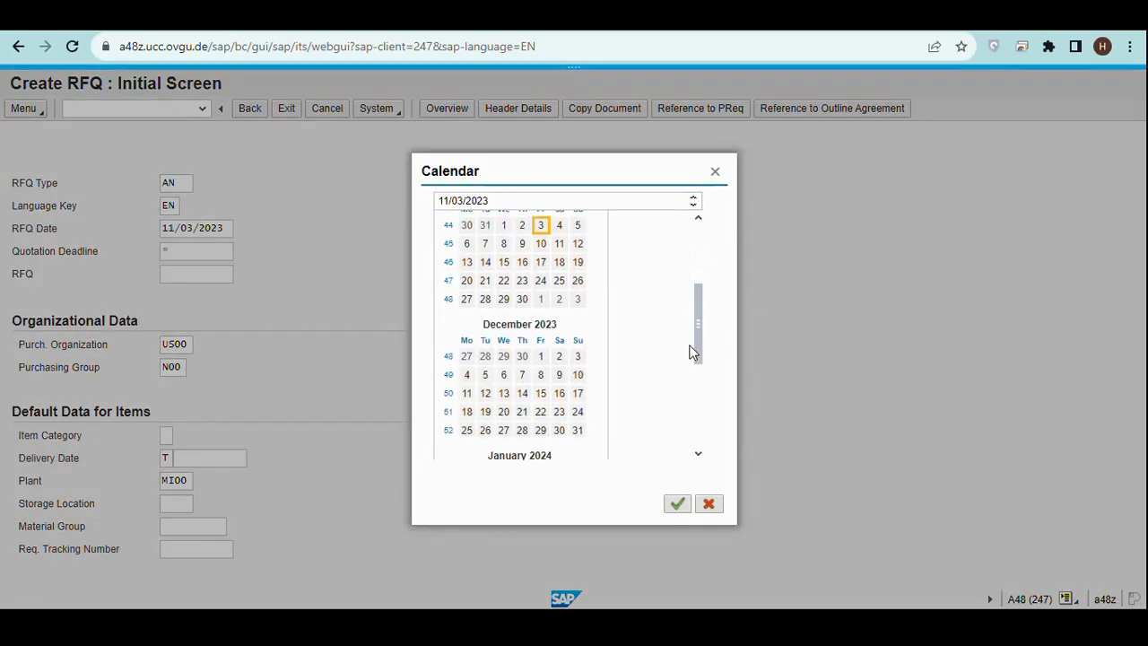
double_click(541, 356)
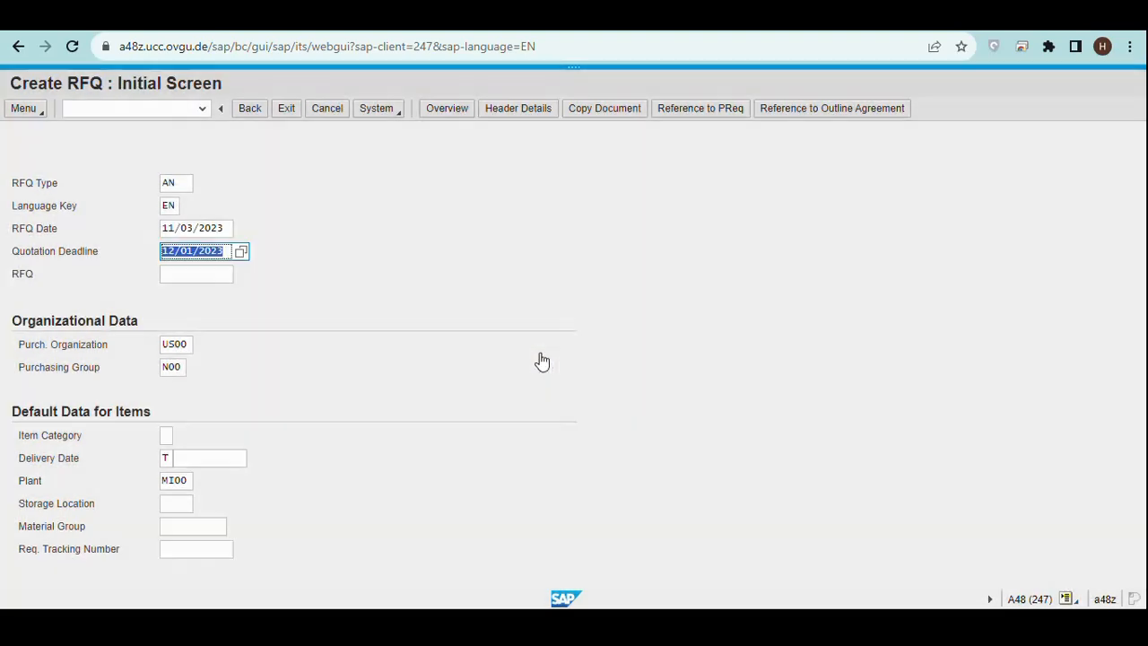
- Check the new RFQ's purchasing organization, purchasing group and plant, and start referencing a purchase requisition
click(172, 343)
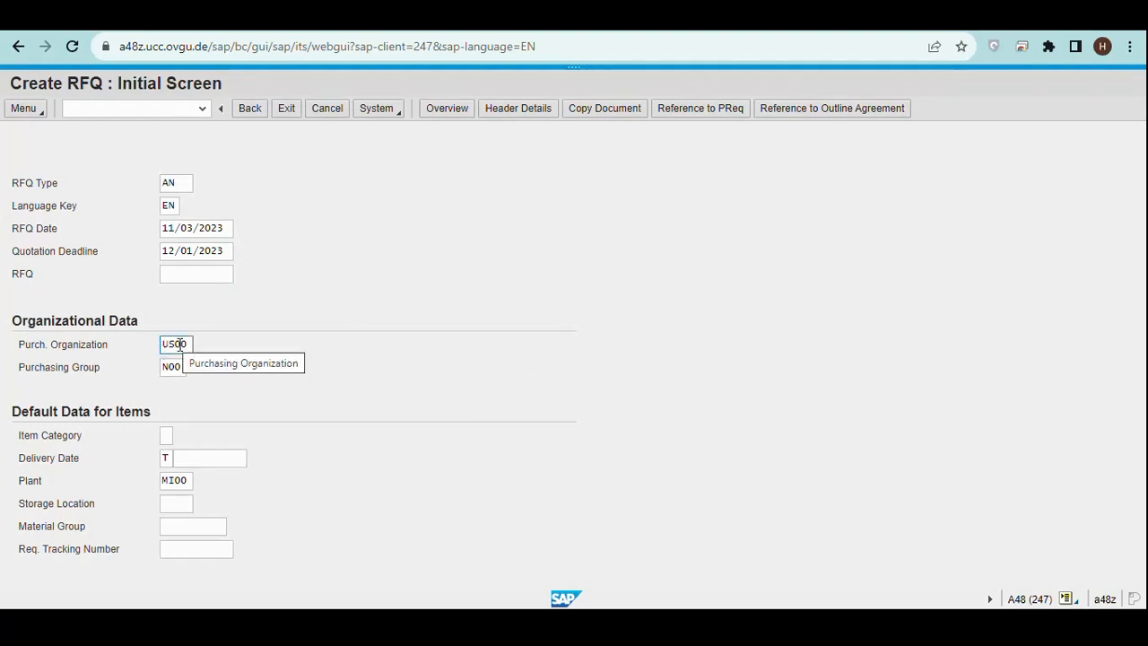
click(175, 367)
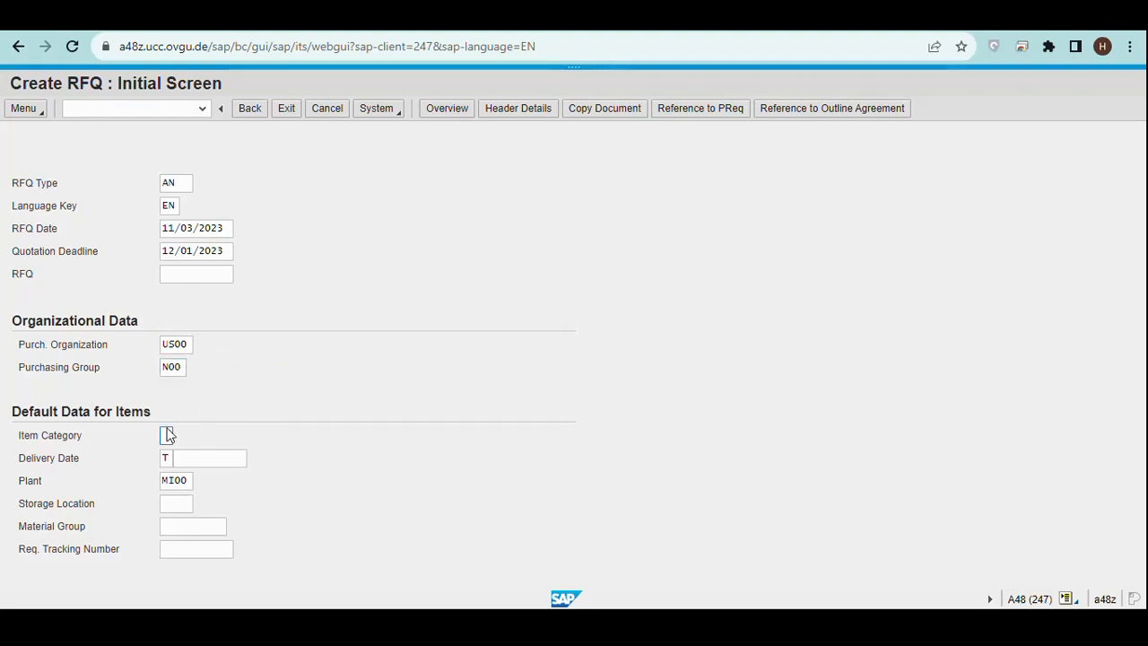
click(168, 482)
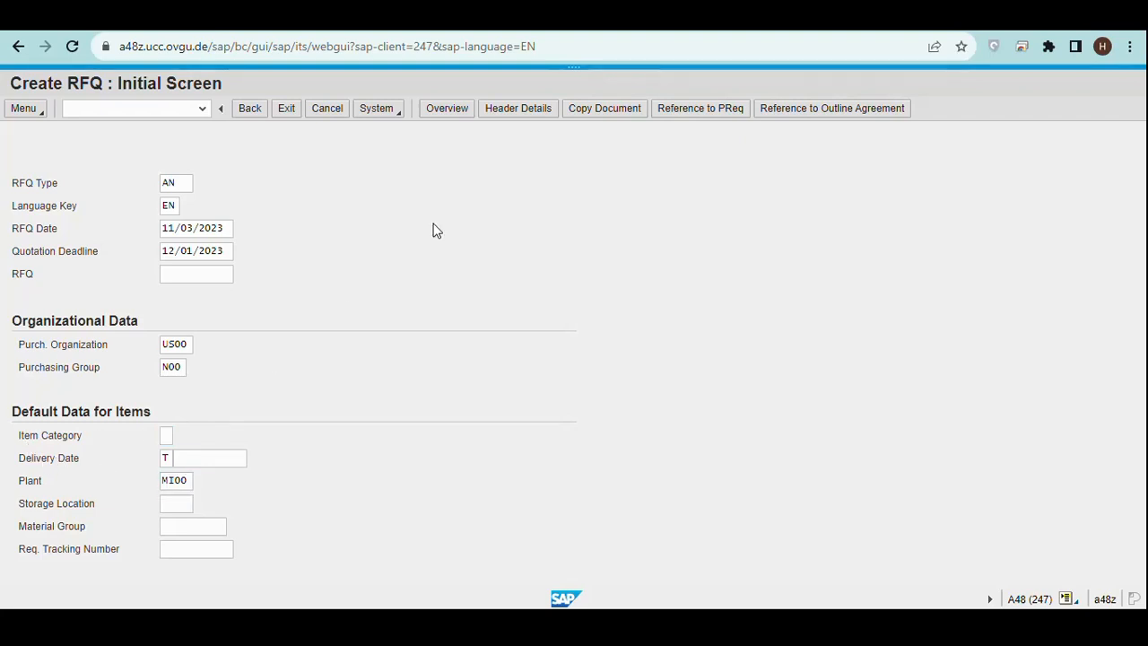
click(684, 119)
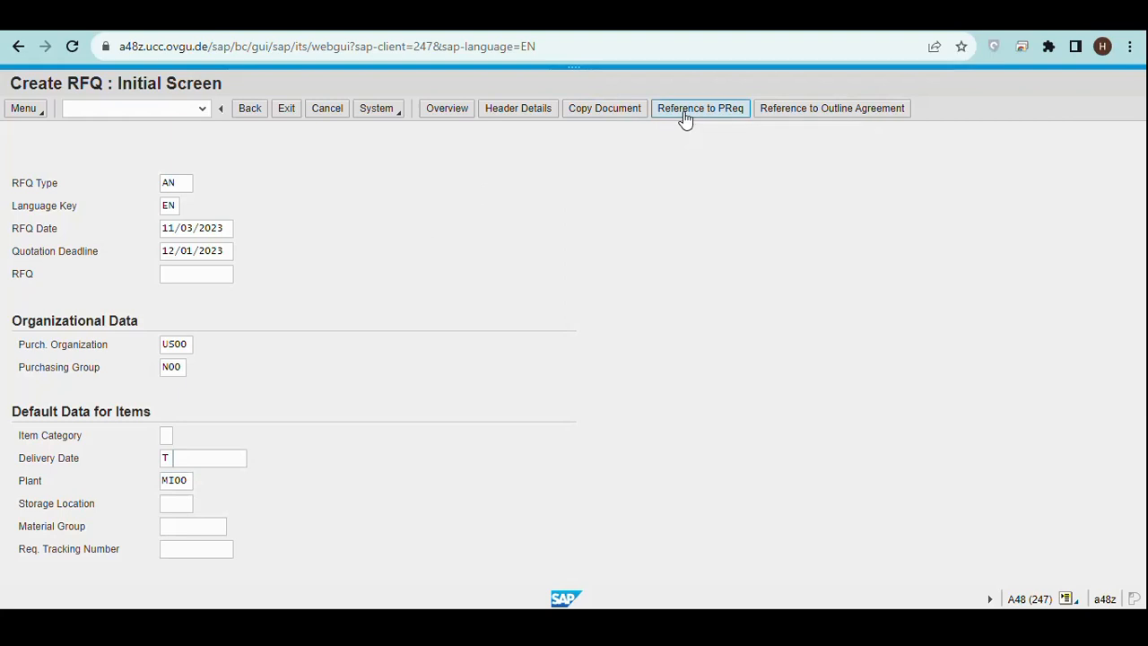